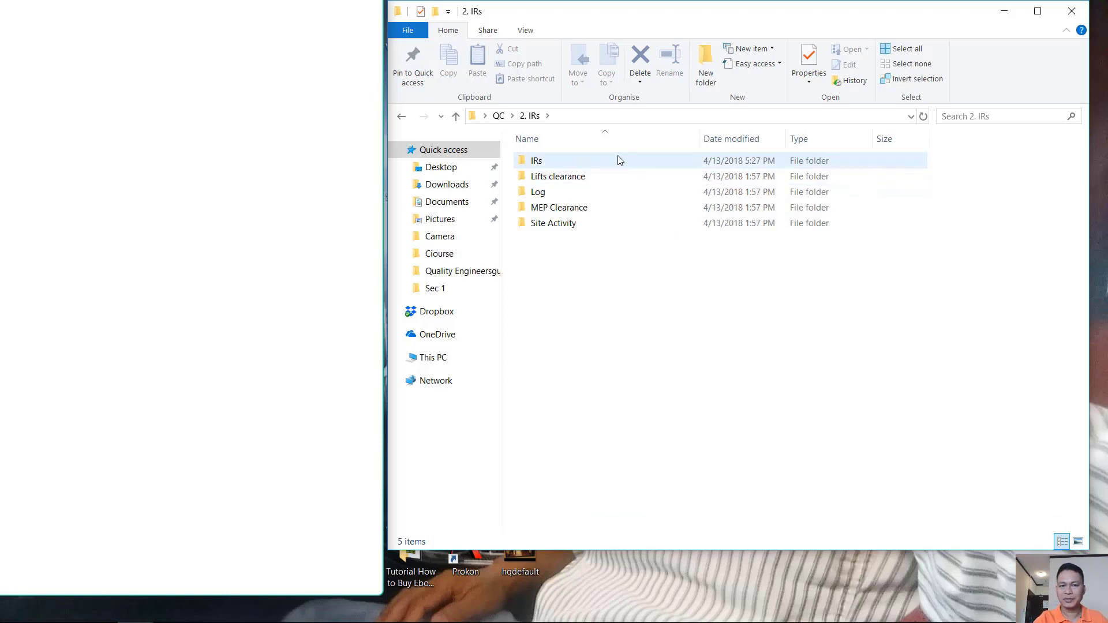
- Open inspection request 1125 (slab formwork, Block B 10th floor) from the IRs folder
double_click(618, 160)
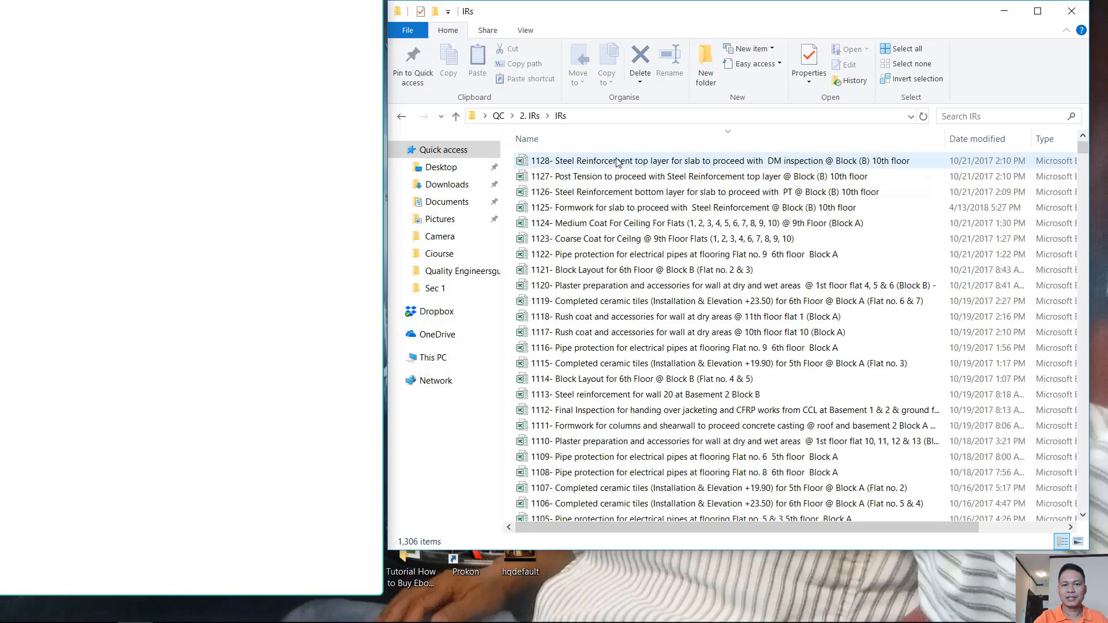
scroll(853, 199, down, 1)
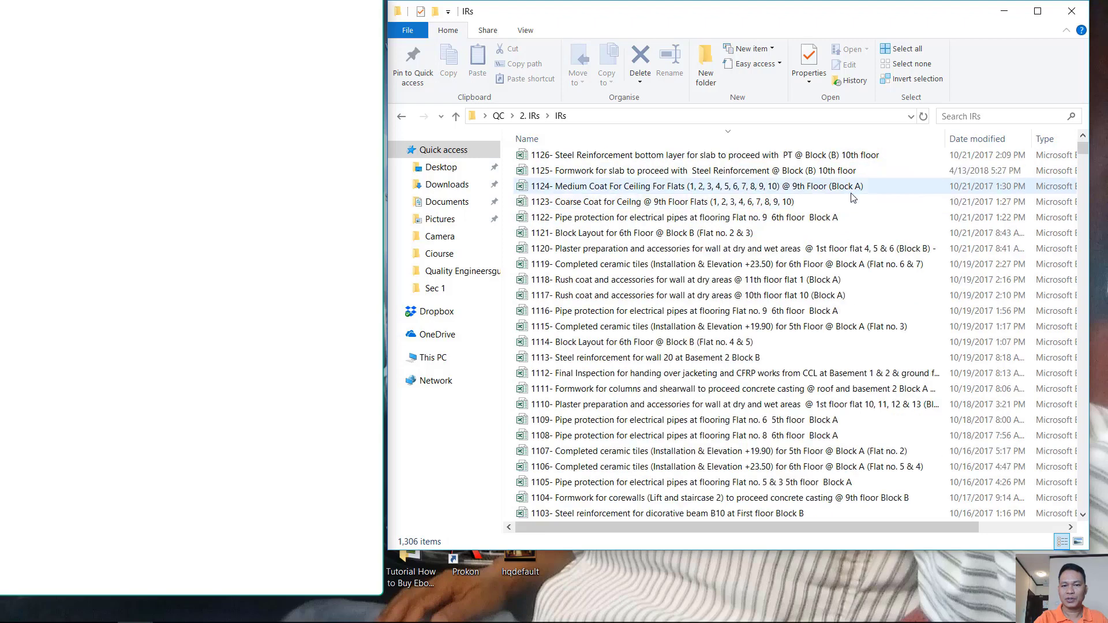
scroll(853, 198, up, 1)
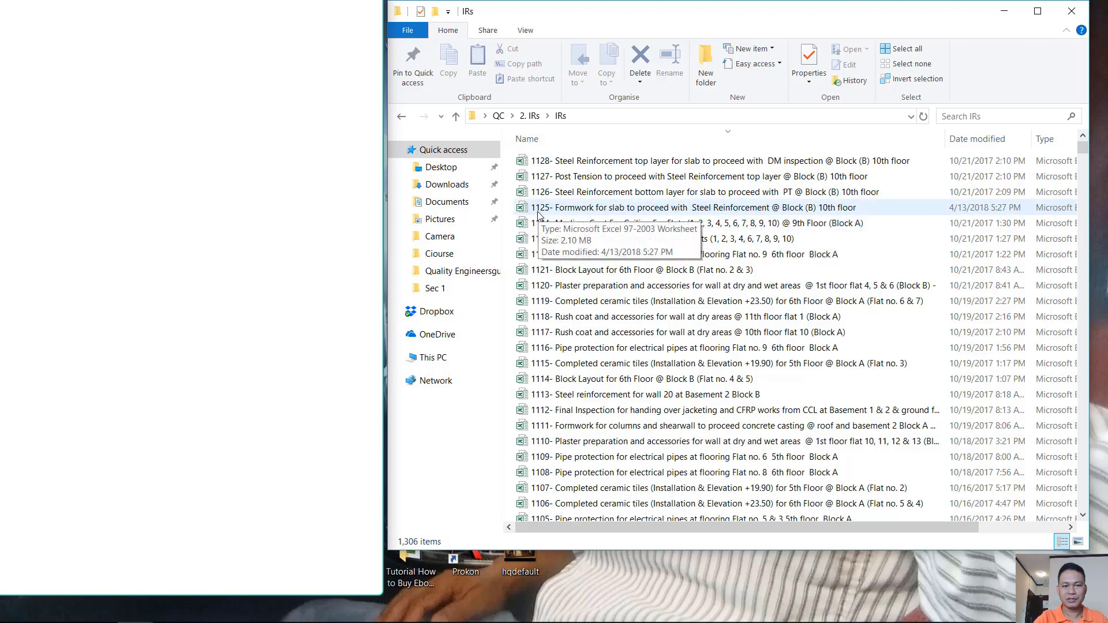
click(616, 213)
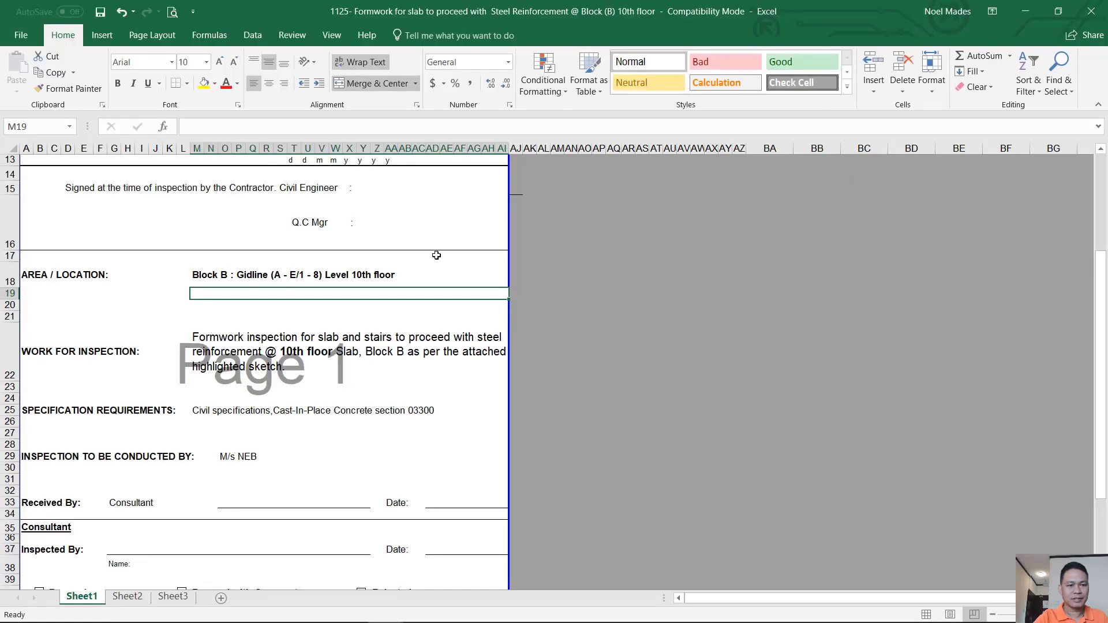
- Scroll IR 01125 back to its header, then minimize the Excel window
scroll(436, 251, up, 3)
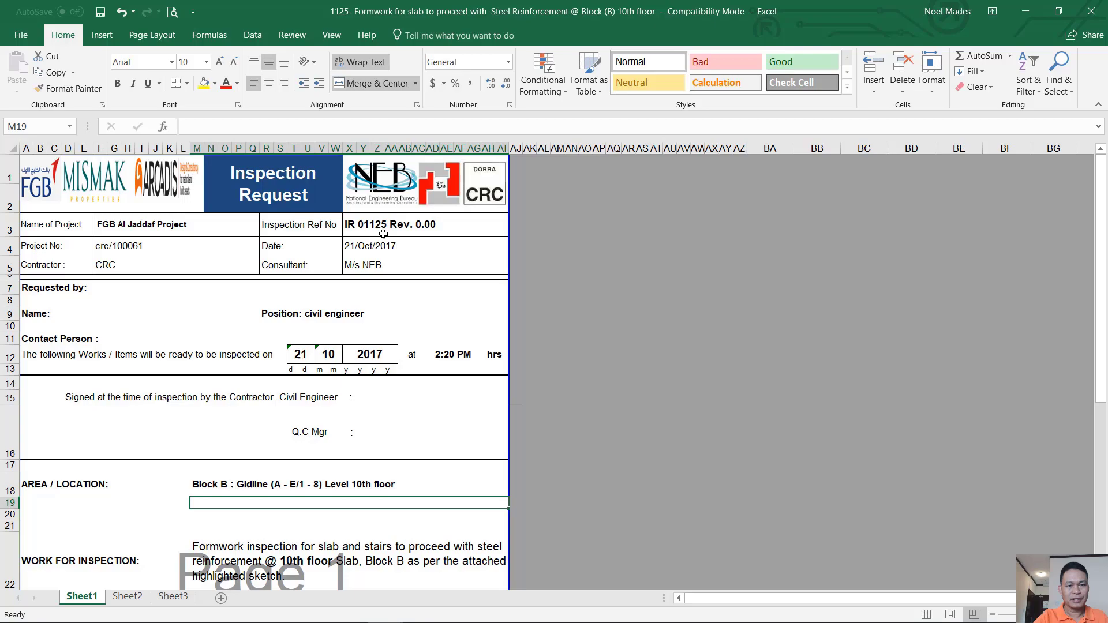
click(1037, 17)
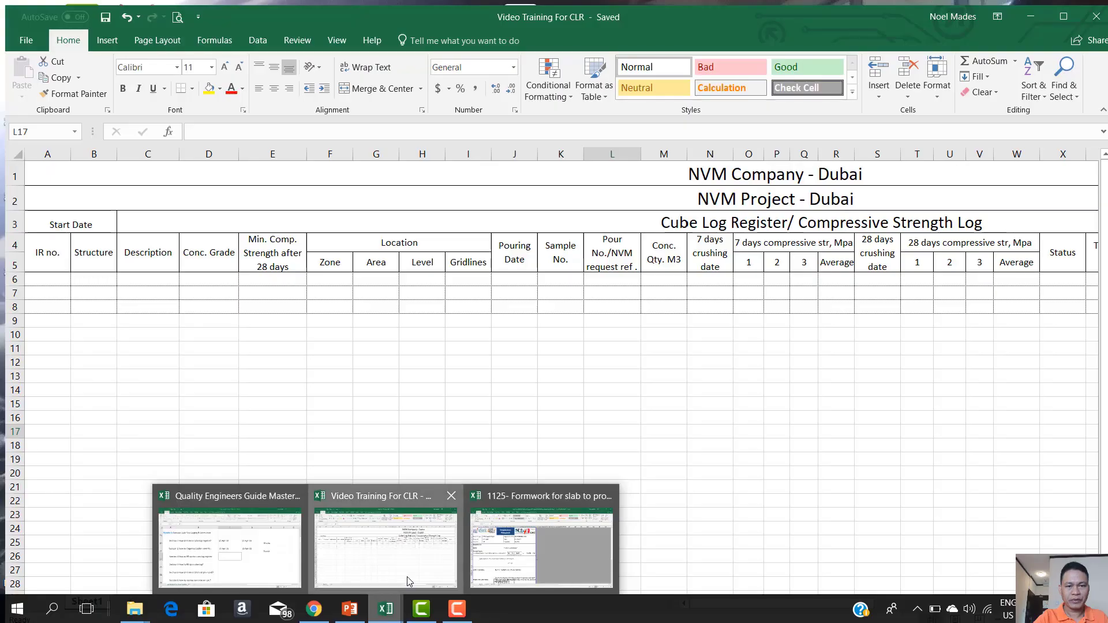
- Switch to the Video Training For CLR log and select cell H7
click(408, 577)
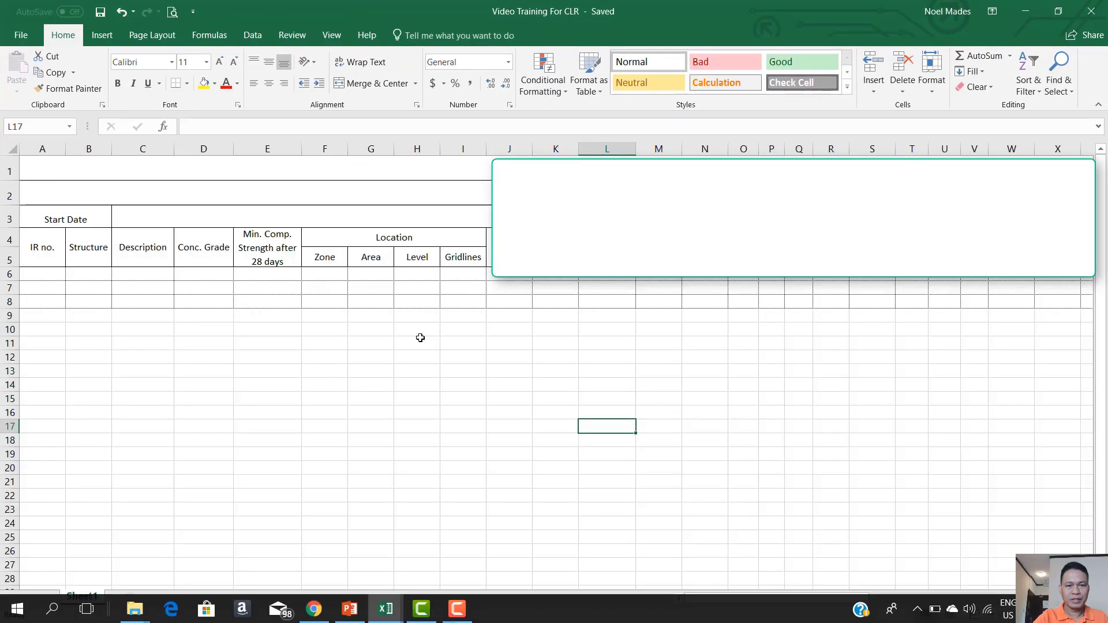
click(408, 288)
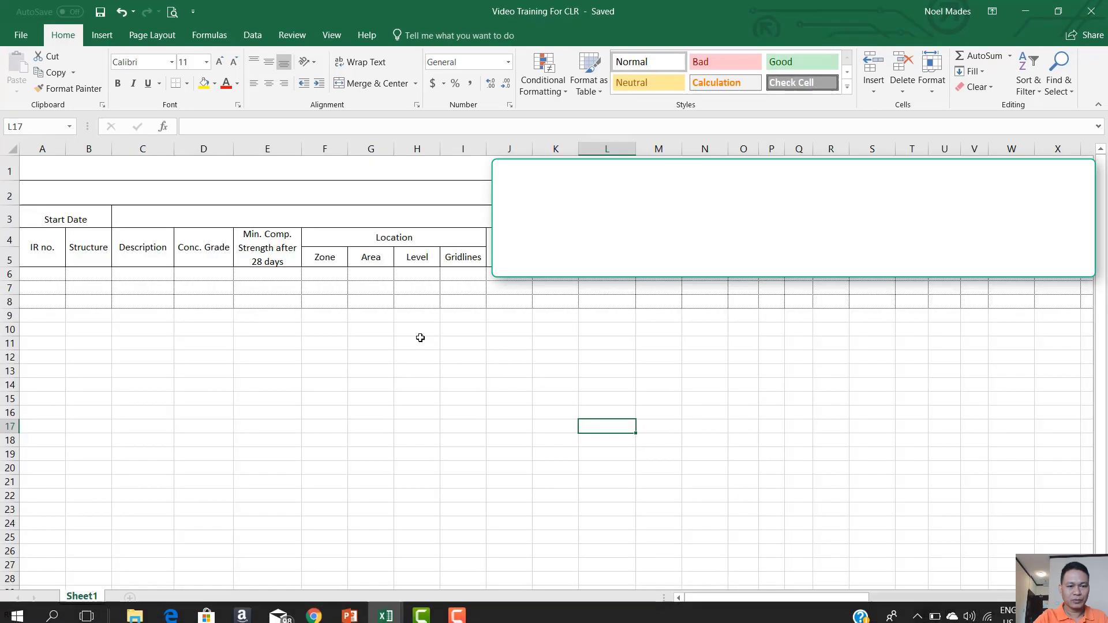
click(416, 343)
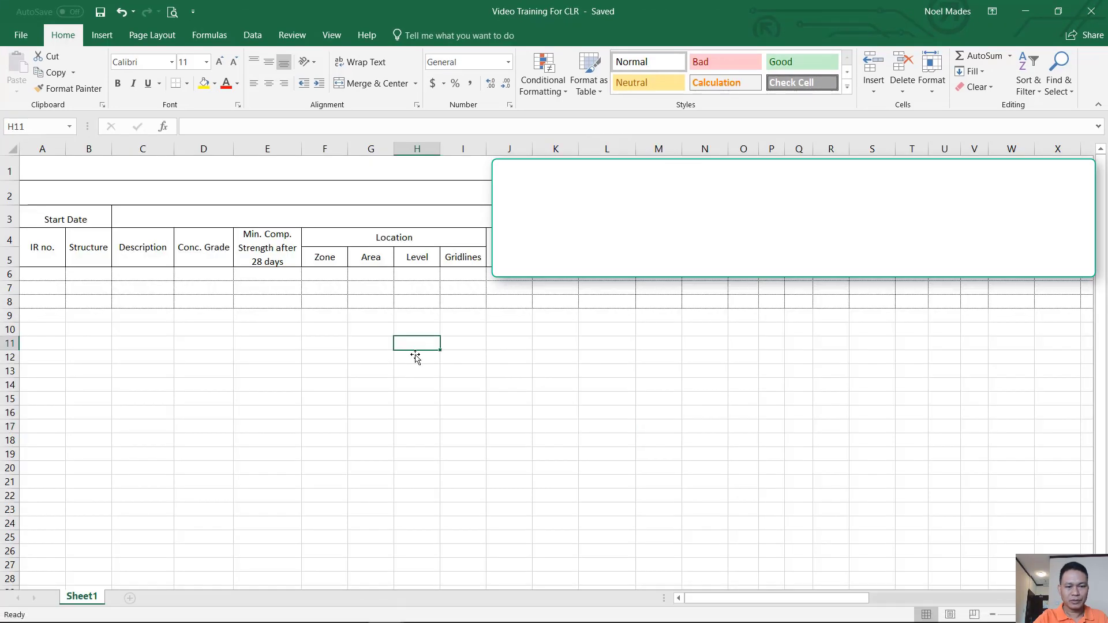
click(407, 290)
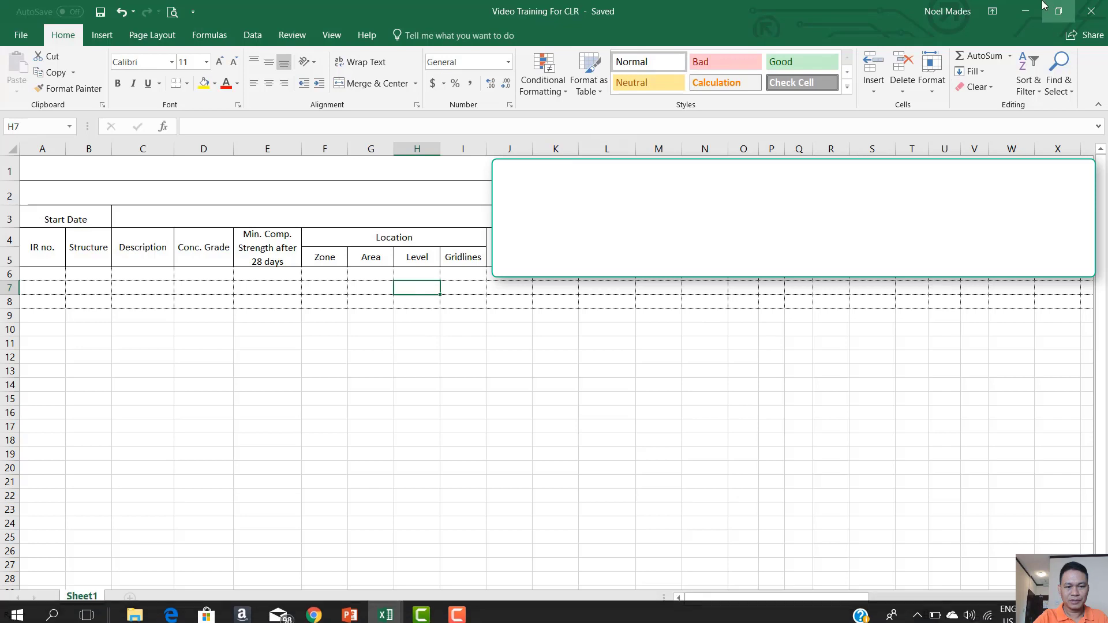
- Minimize the log and browse from QC into 4. Test Reports > Logs, then back
click(1017, 12)
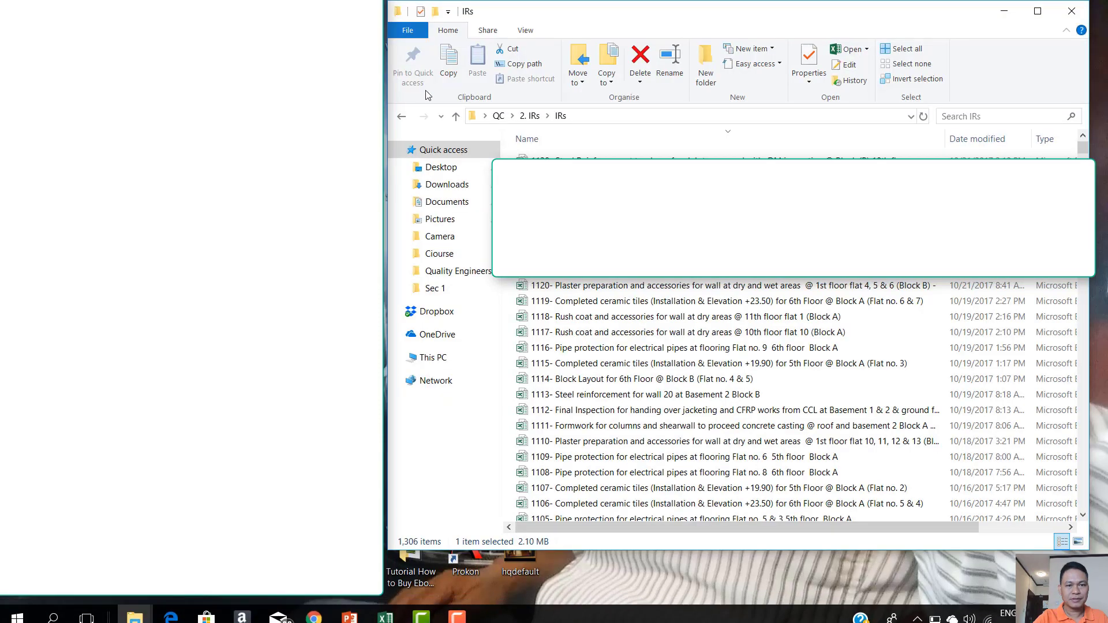
click(403, 118)
click(407, 121)
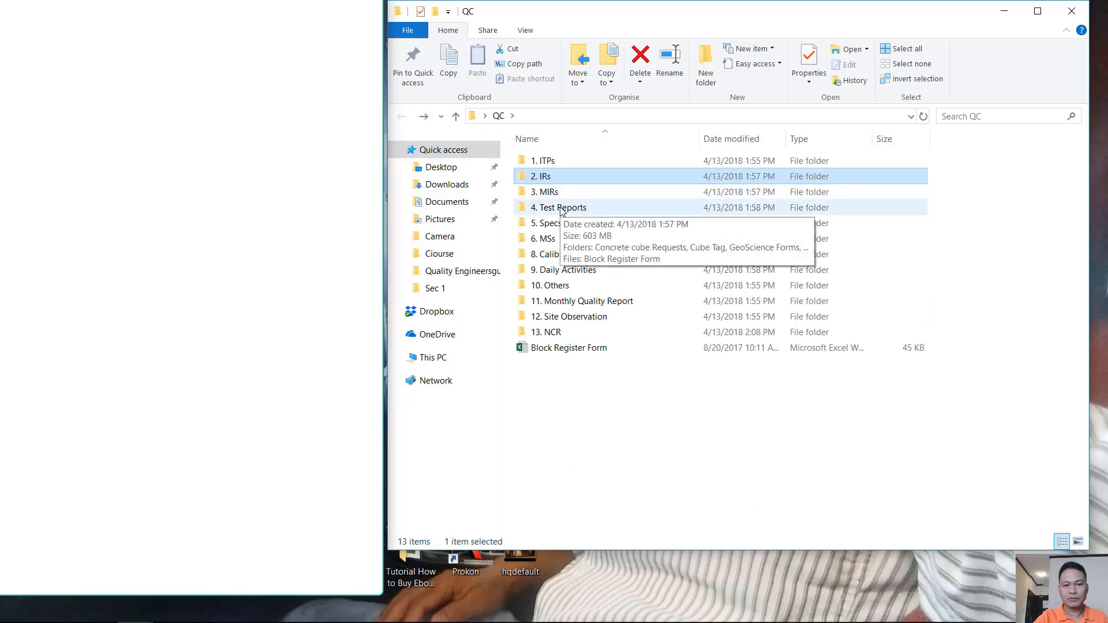
double_click(562, 209)
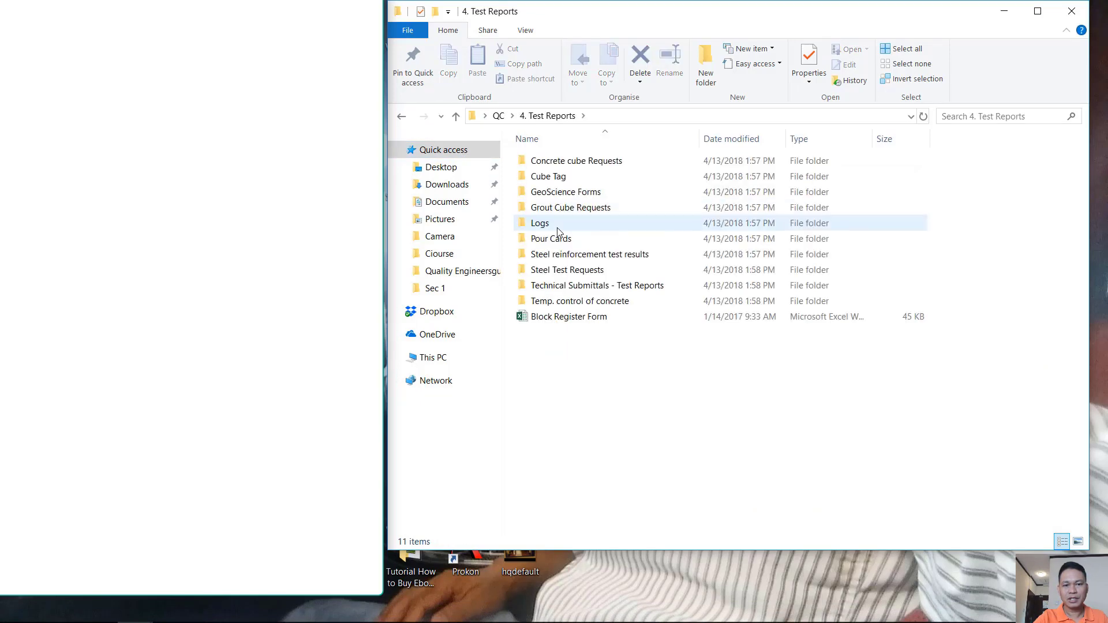
double_click(542, 224)
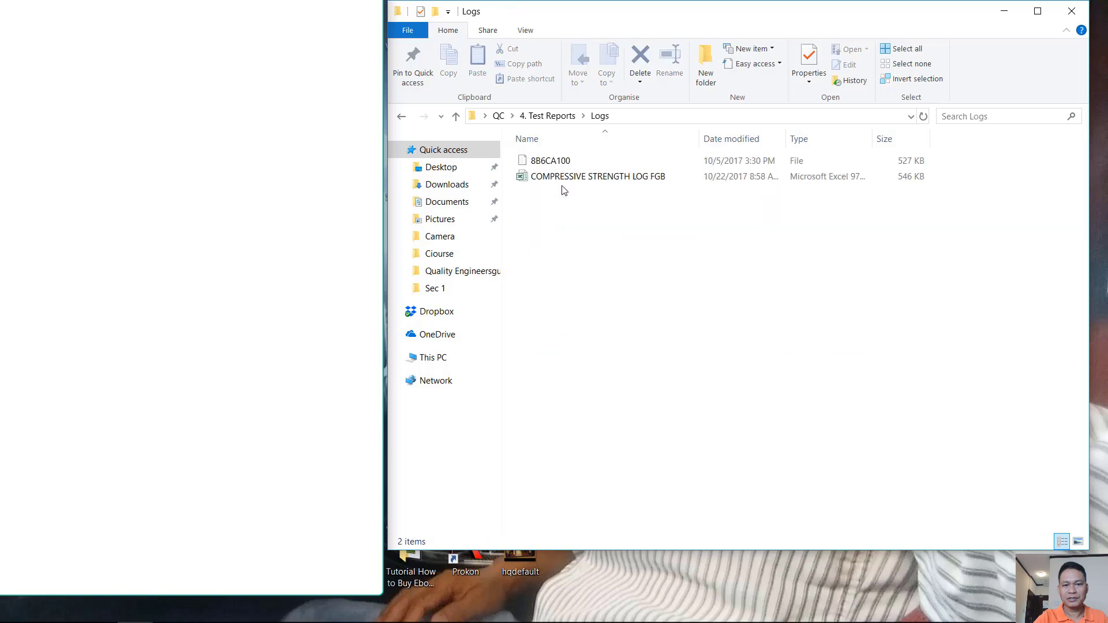
click(404, 118)
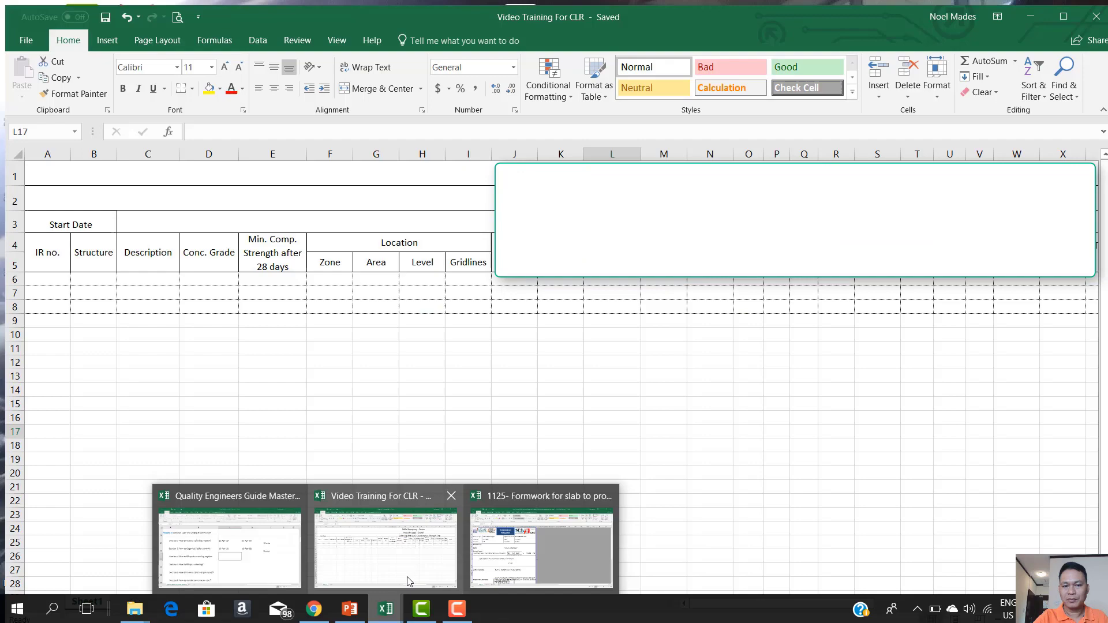
- Enter IR number 1125 in A6 of the log, centred horizontally and vertically
click(408, 583)
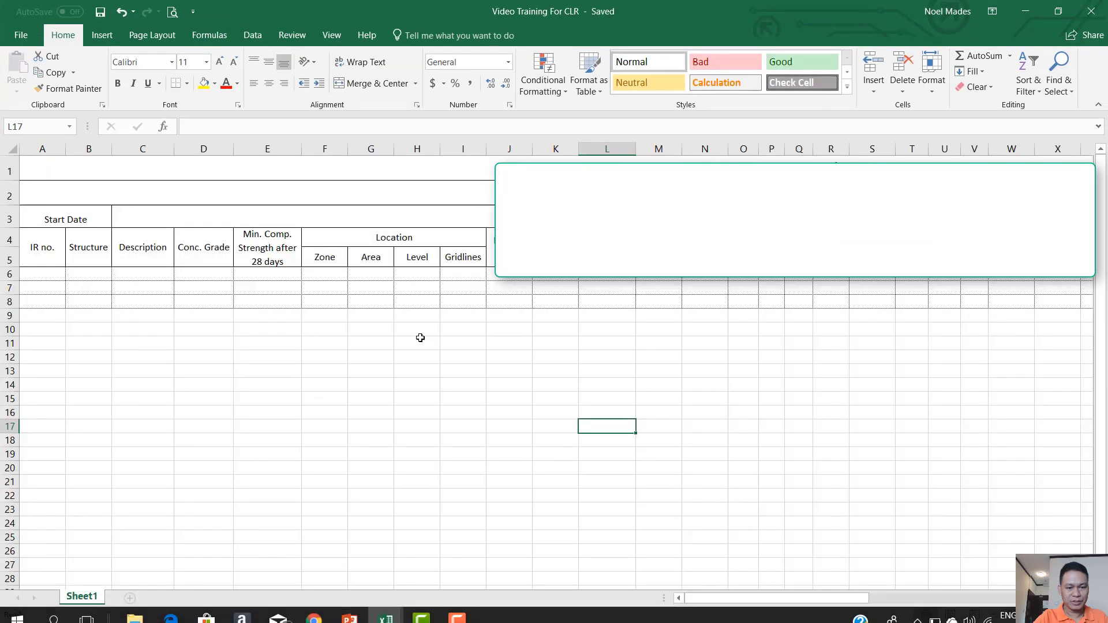
click(420, 337)
click(407, 289)
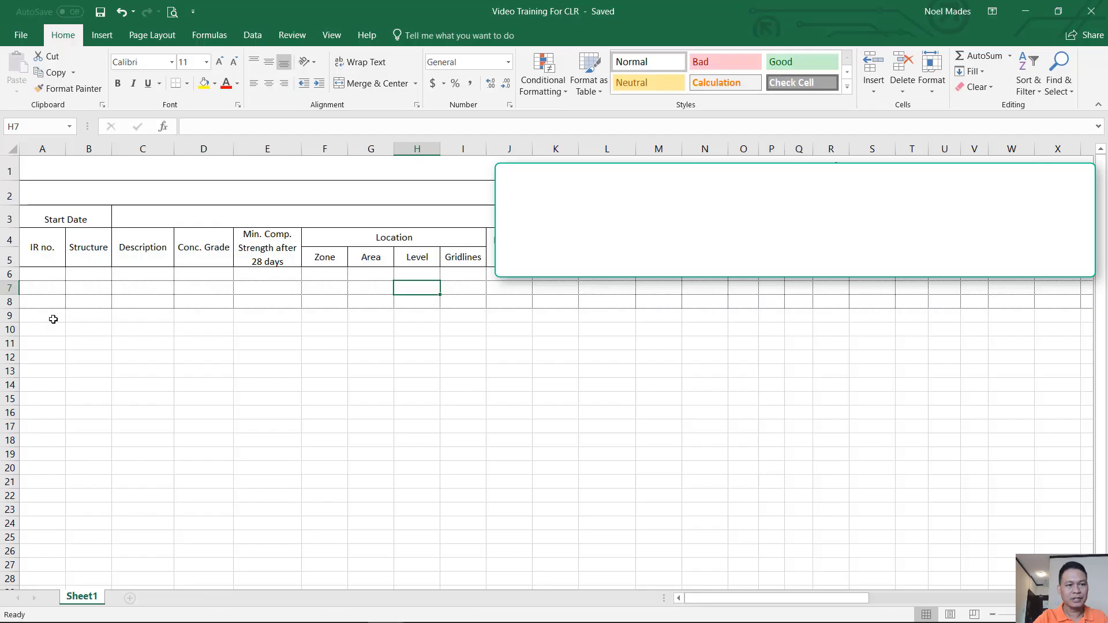
click(43, 273)
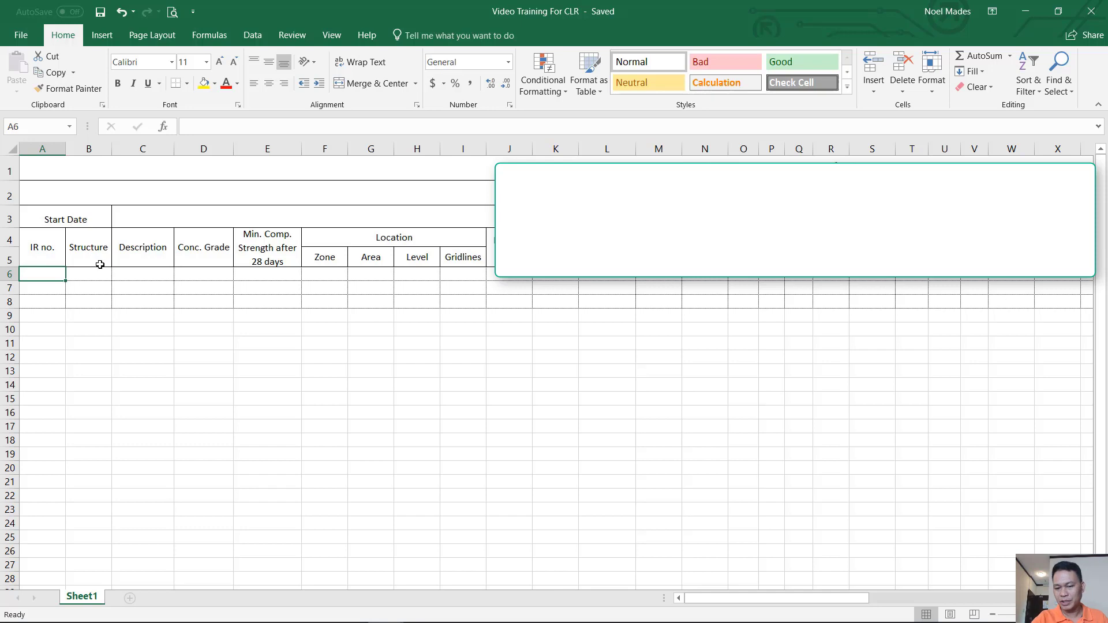
text(1125)
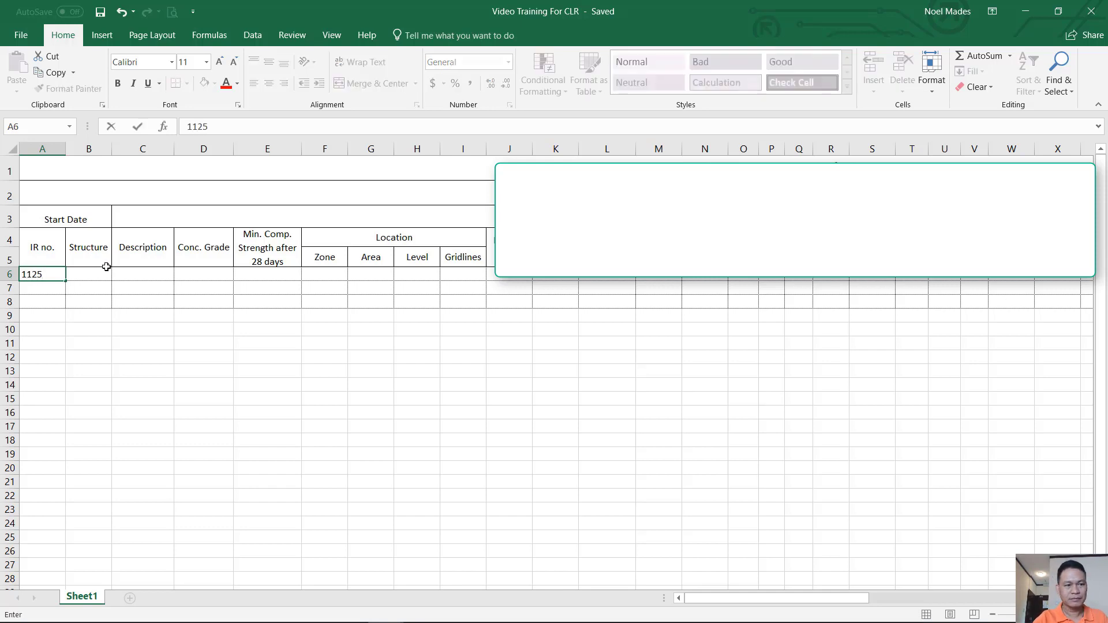
key(Return)
click(54, 270)
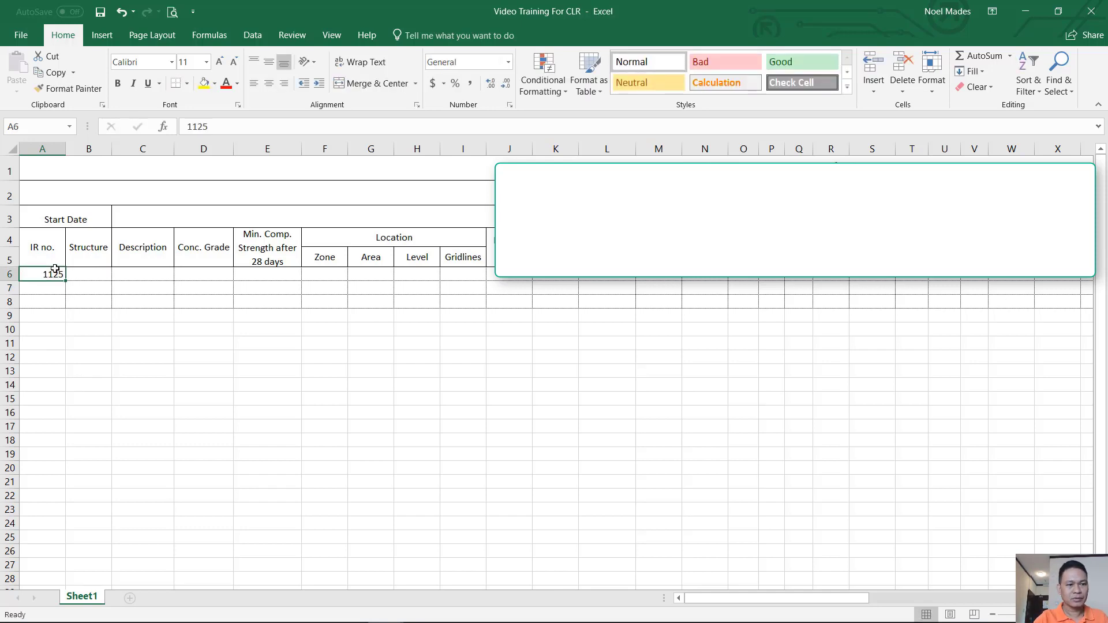
click(269, 83)
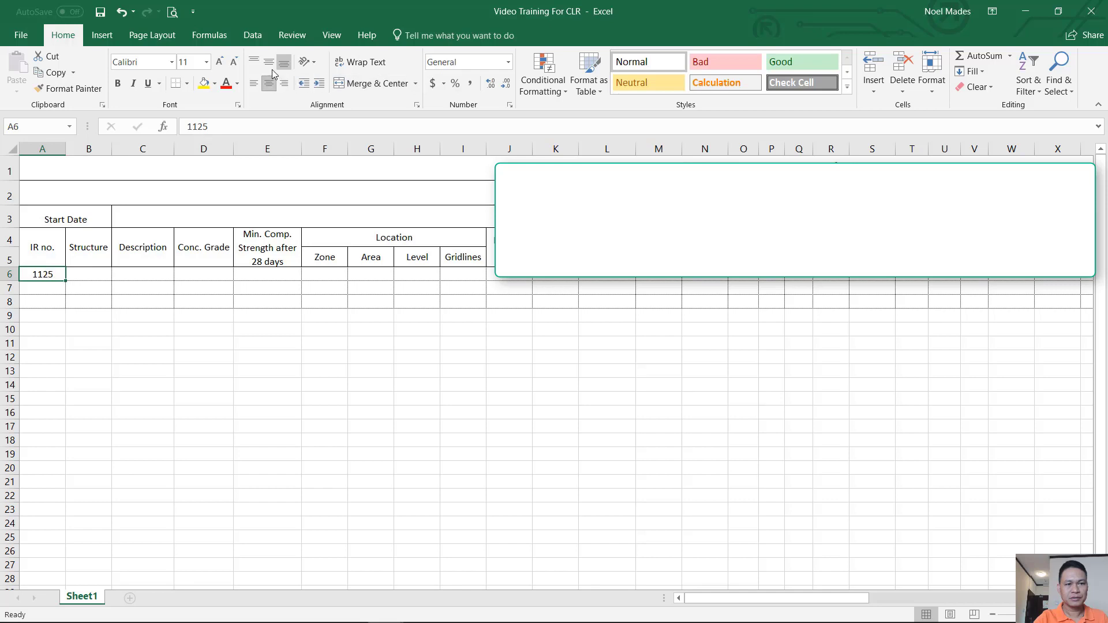
click(269, 61)
- Record Slab as the structure in B6 and move to the Description cell C6
click(106, 269)
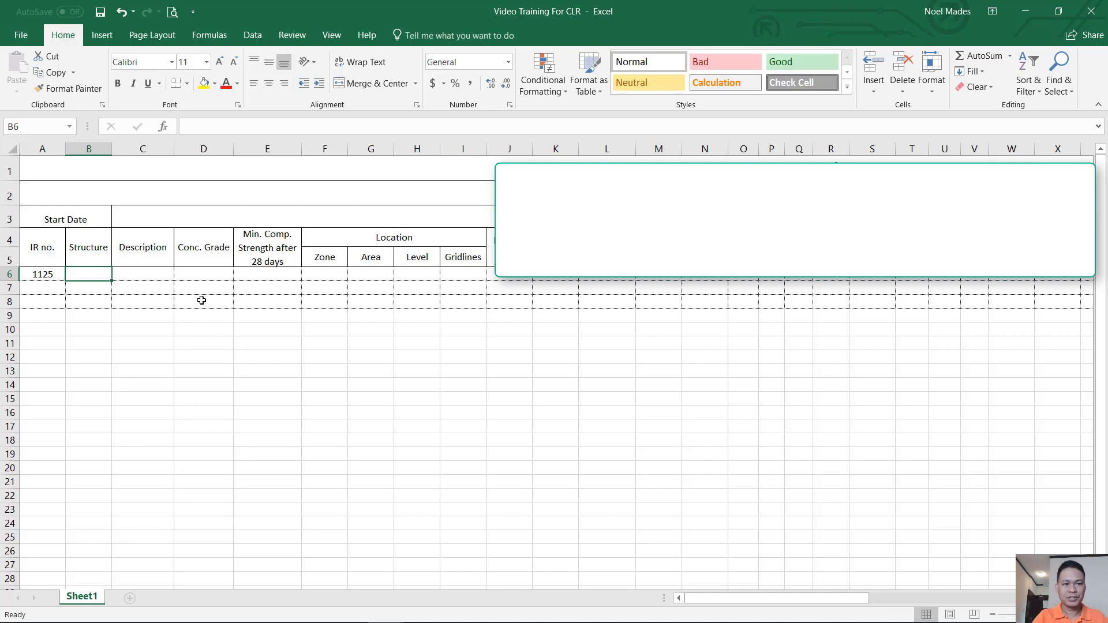
text(Sl)
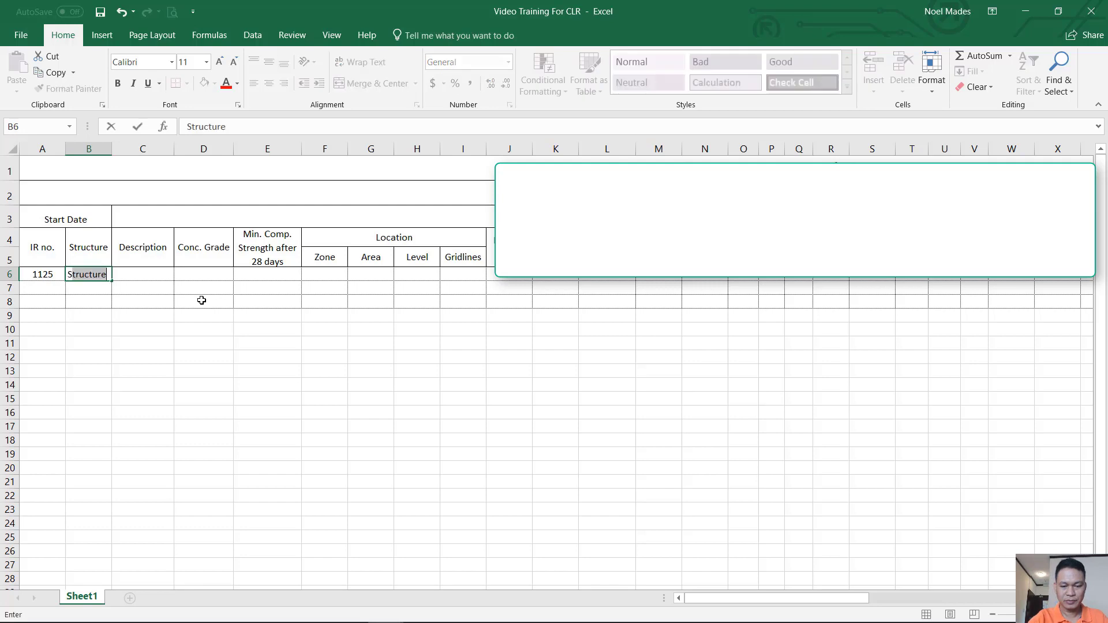
text(ab)
key(Return)
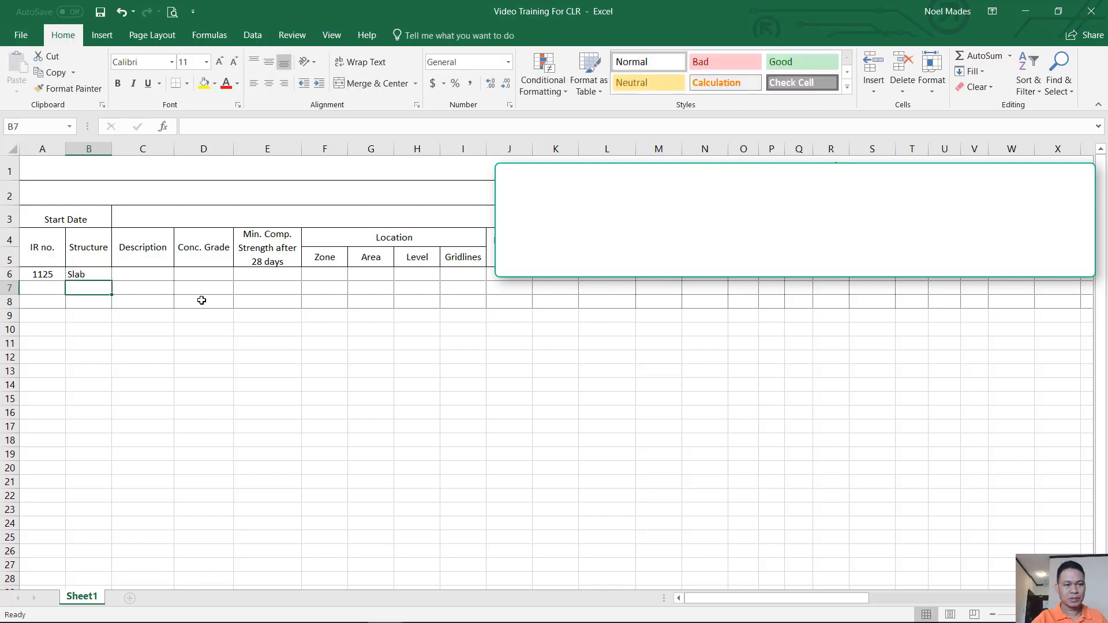
click(155, 275)
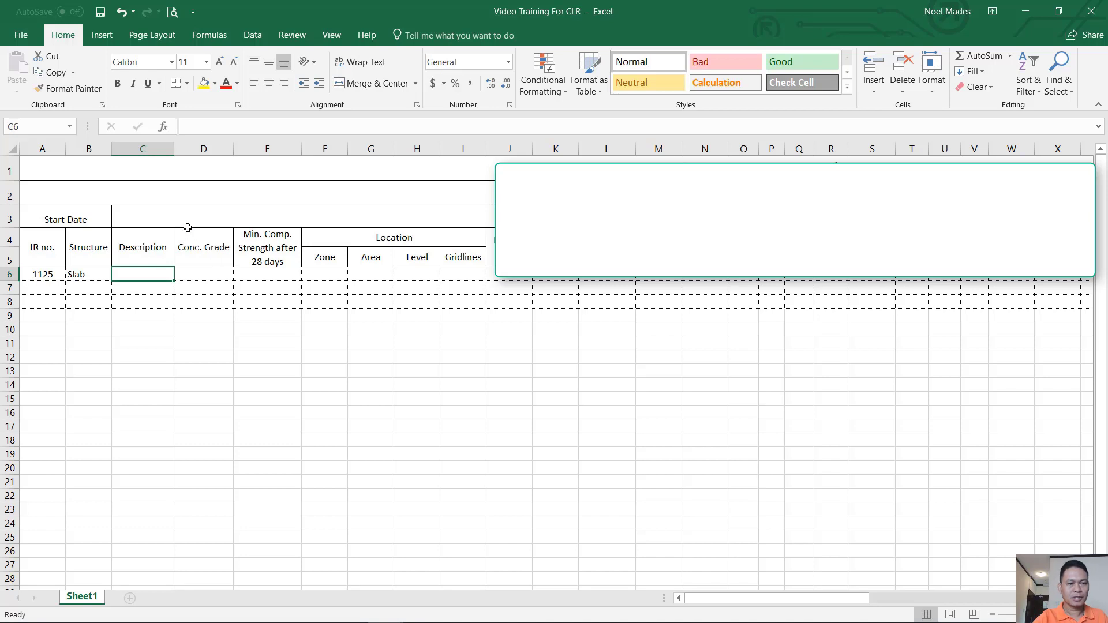
- Copy the description text from slab through Block B out of the 1125 request's description cell, then return to the log
mouse_move(524, 603)
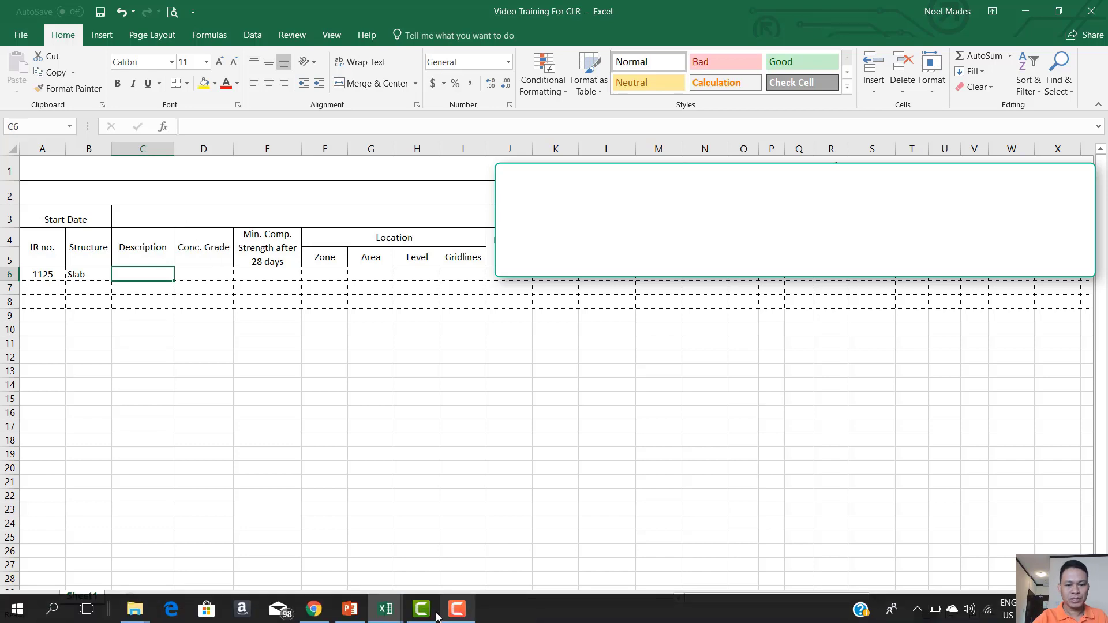
mouse_move(383, 612)
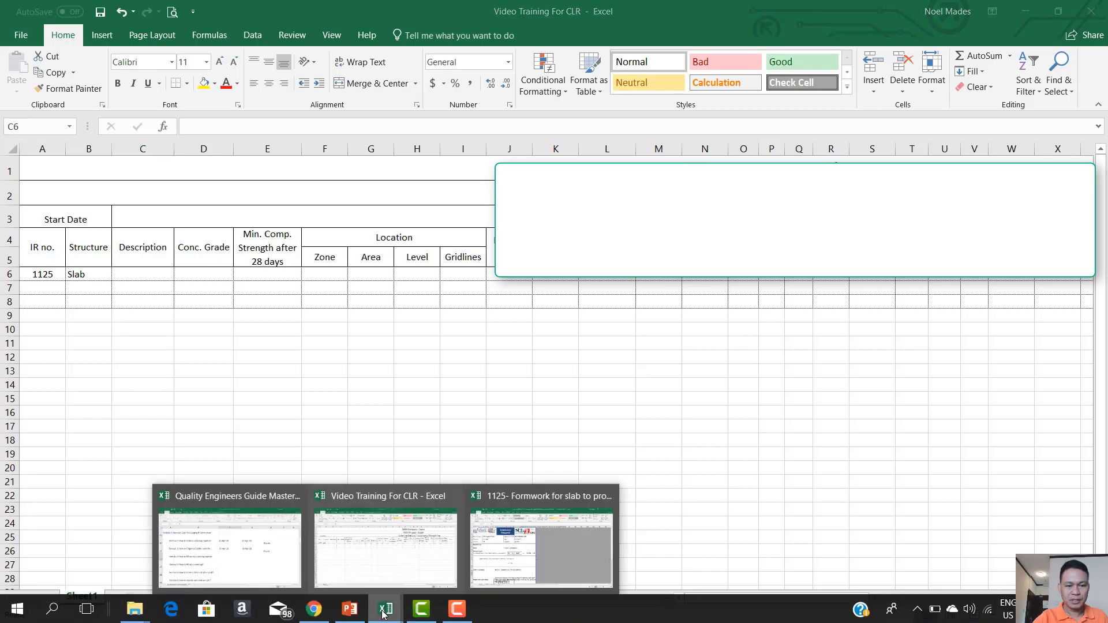
click(510, 545)
scroll(311, 414, down, 2)
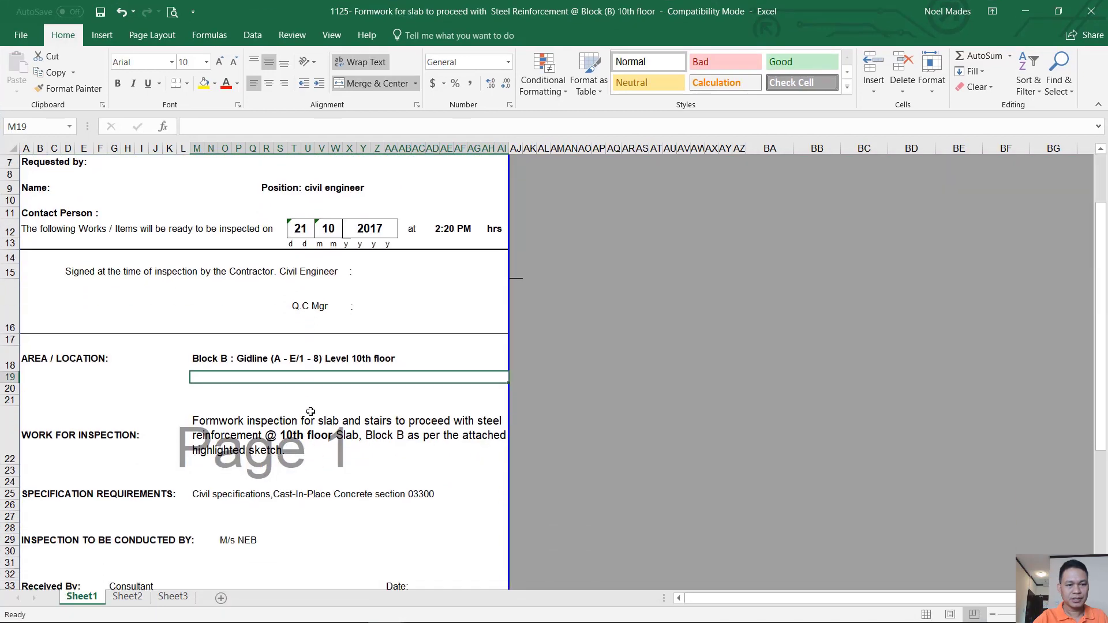
click(300, 423)
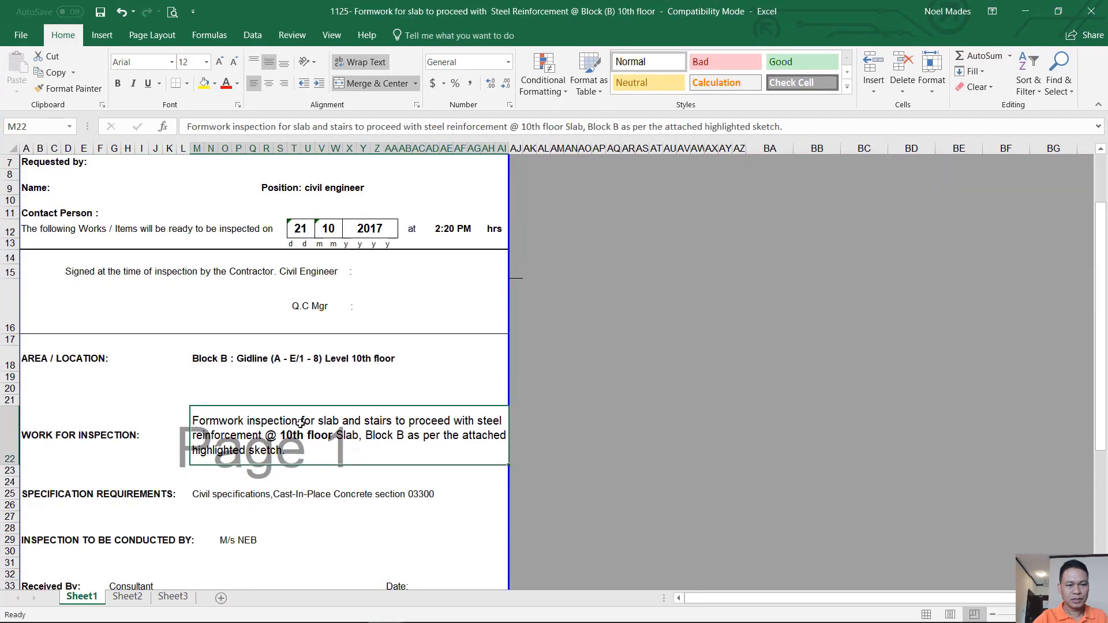
double_click(210, 421)
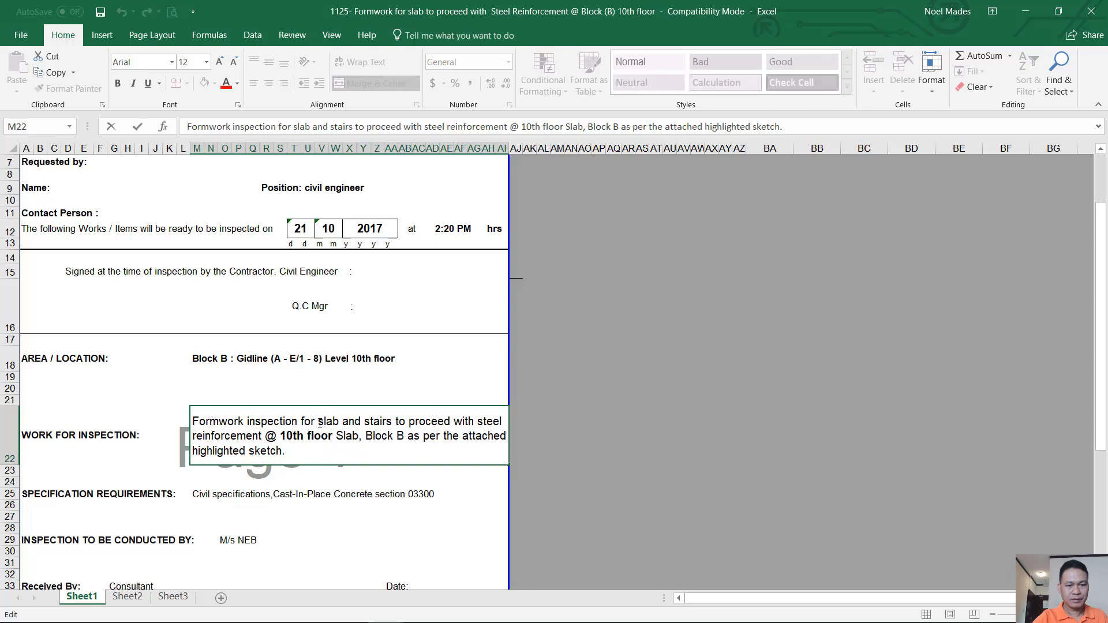
mouse_move(318, 423)
mouse_down()
mouse_move(407, 423)
mouse_move(456, 438)
mouse_move(286, 453)
mouse_move(414, 433)
mouse_move(404, 434)
mouse_up()
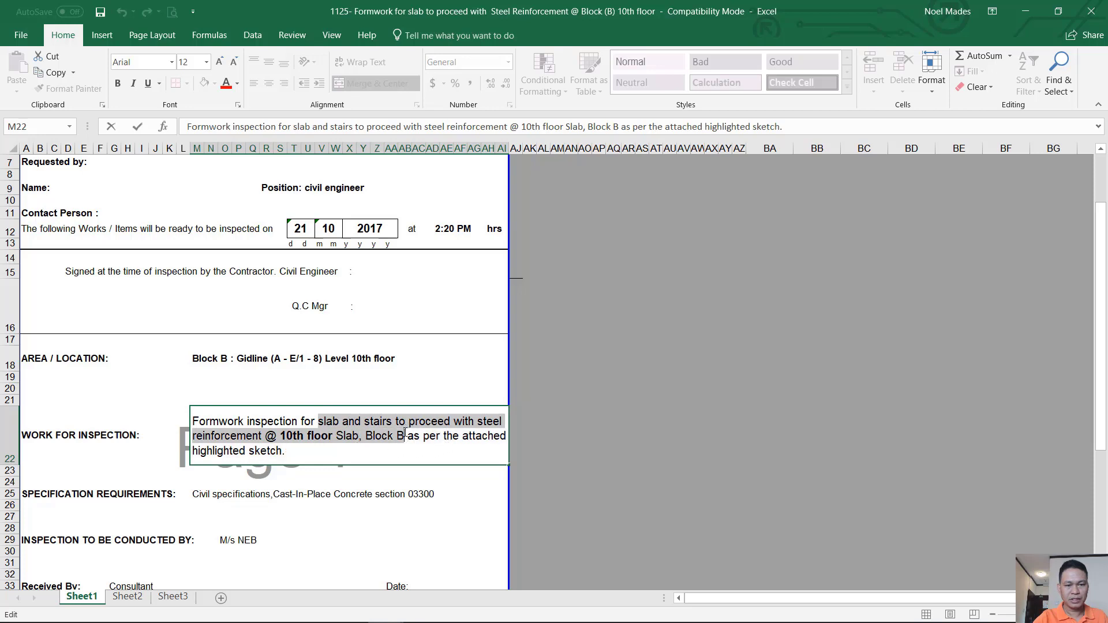
right_click(370, 427)
click(427, 456)
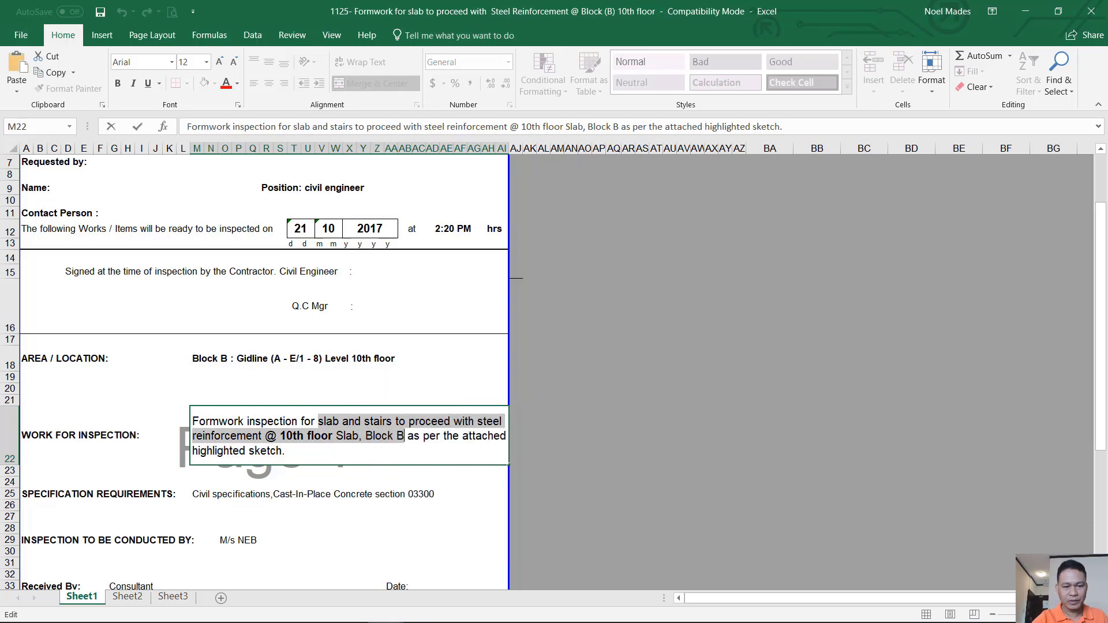
mouse_move(404, 613)
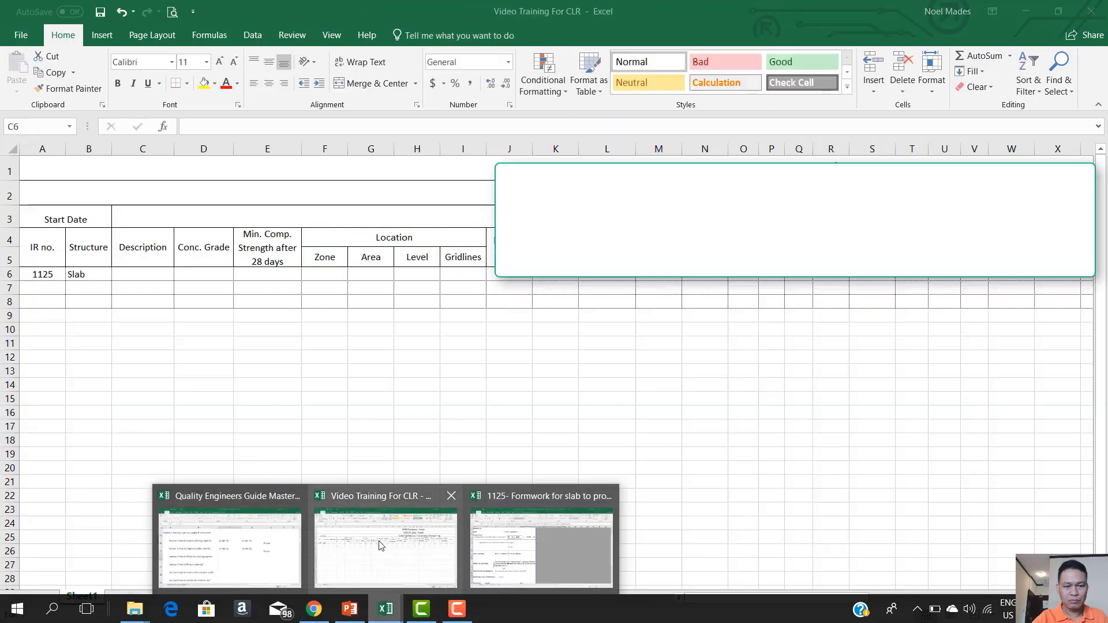
click(381, 545)
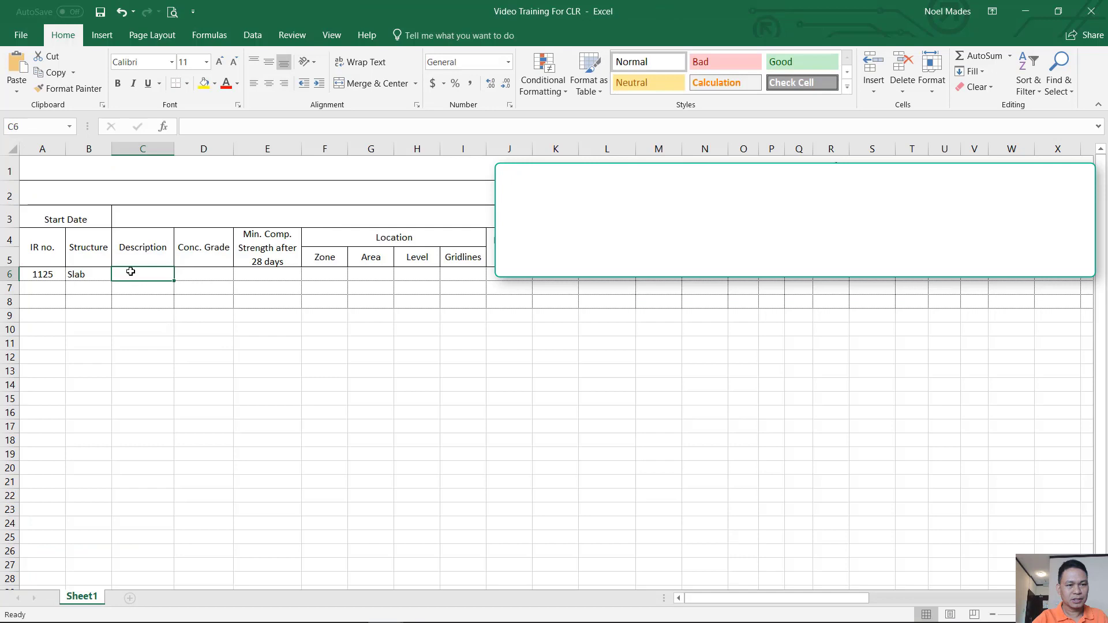
- Widen column C, narrow column B, and paste the copied description into C6
drag(175, 148, 210, 148)
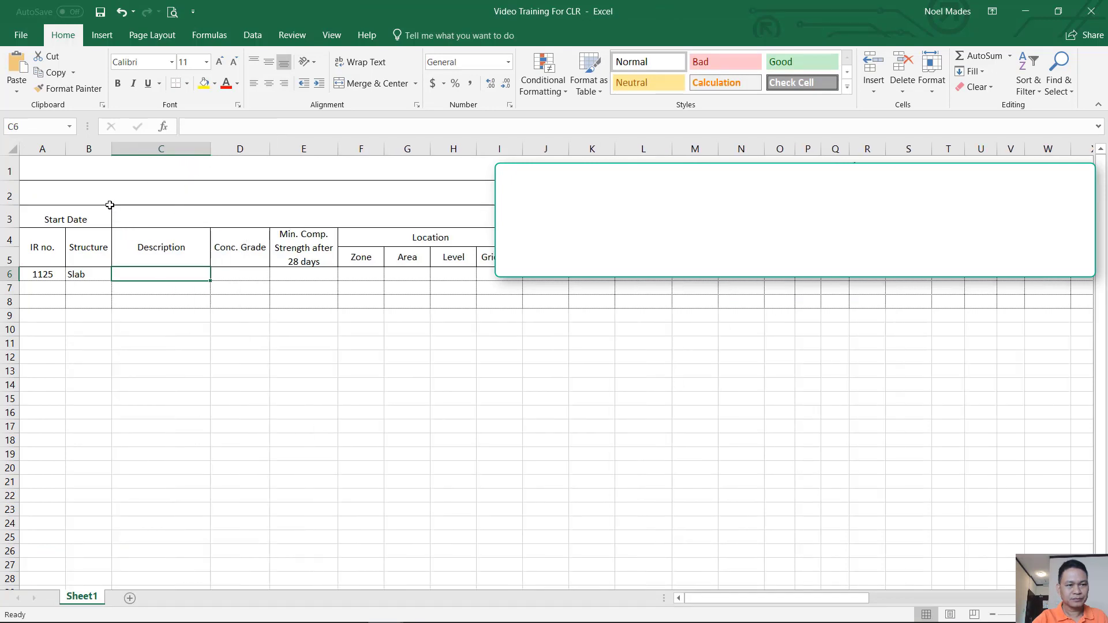
drag(111, 153, 106, 155)
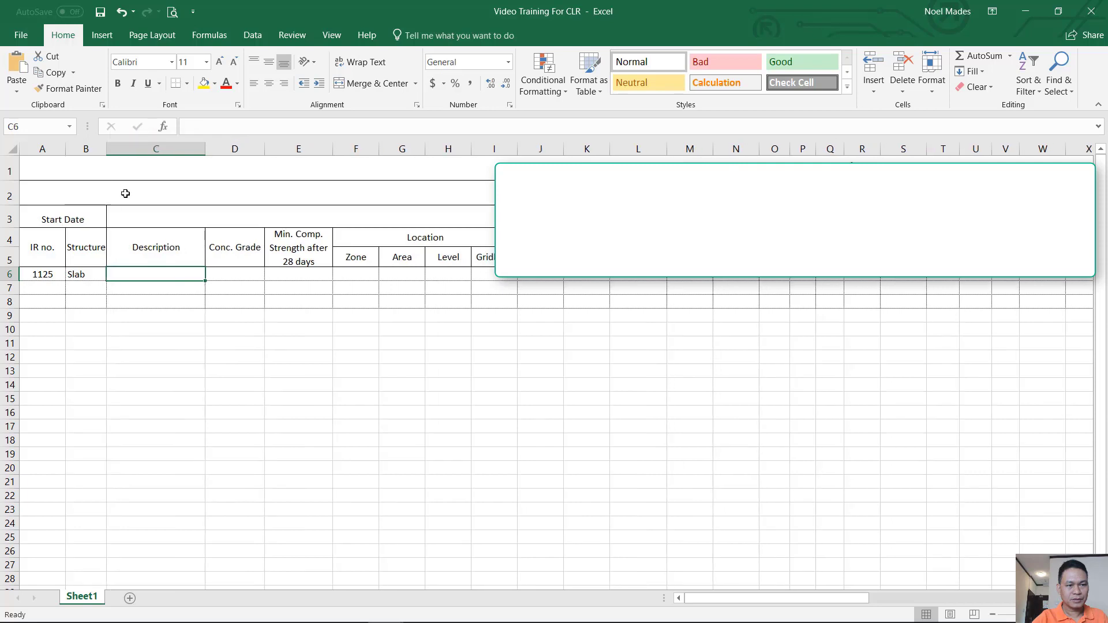
double_click(149, 272)
right_click(149, 273)
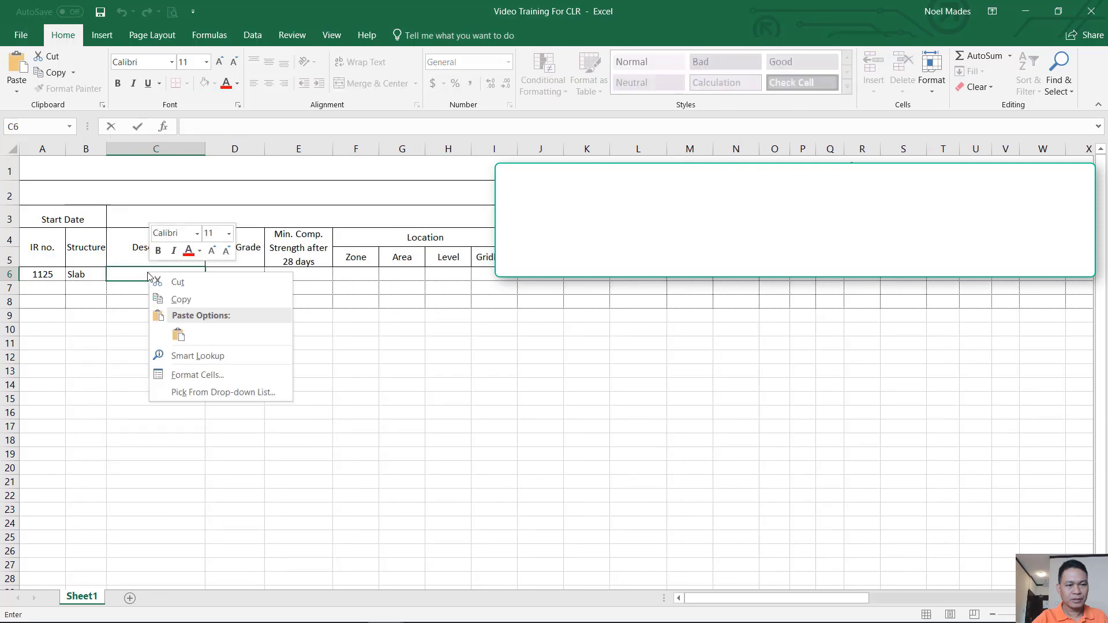
click(180, 337)
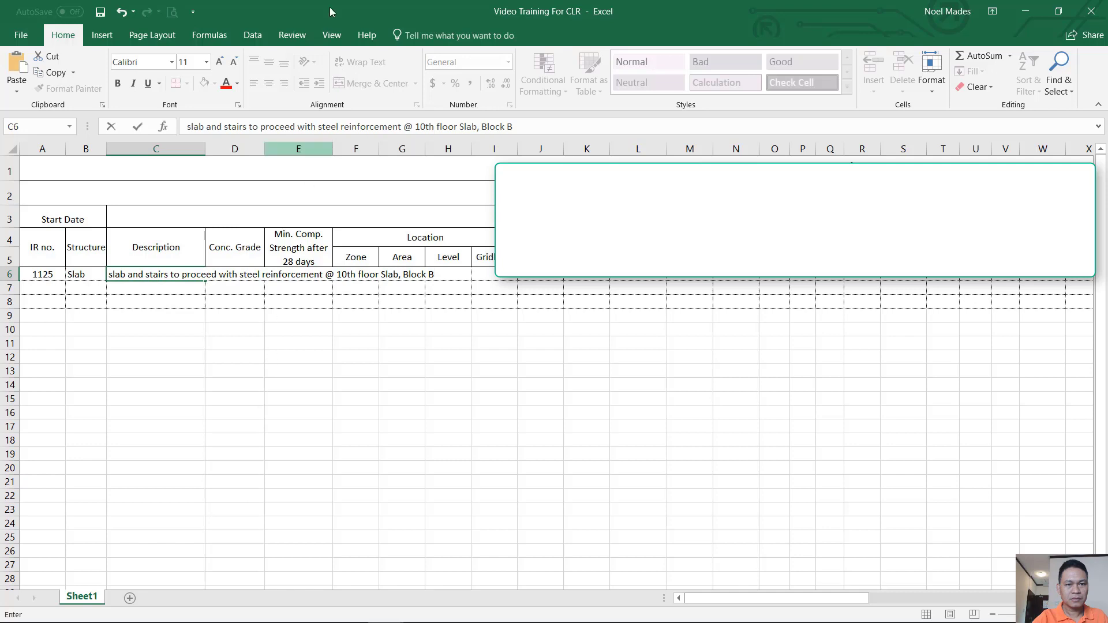
- Confirm the pasted description and turn on Wrap Text for C6
click(252, 380)
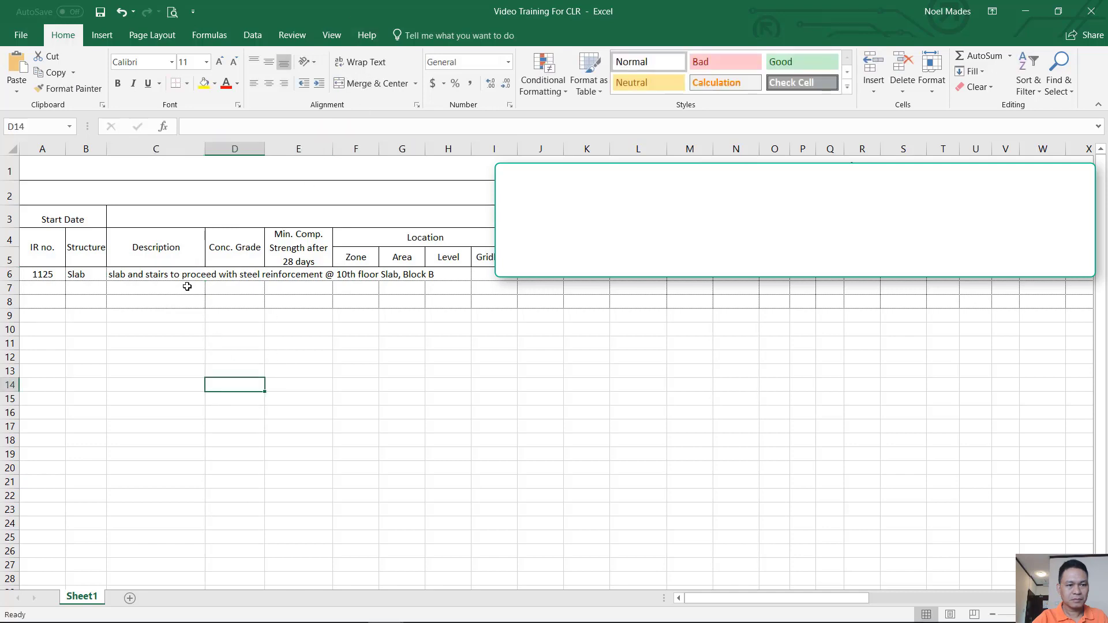
click(182, 276)
click(361, 61)
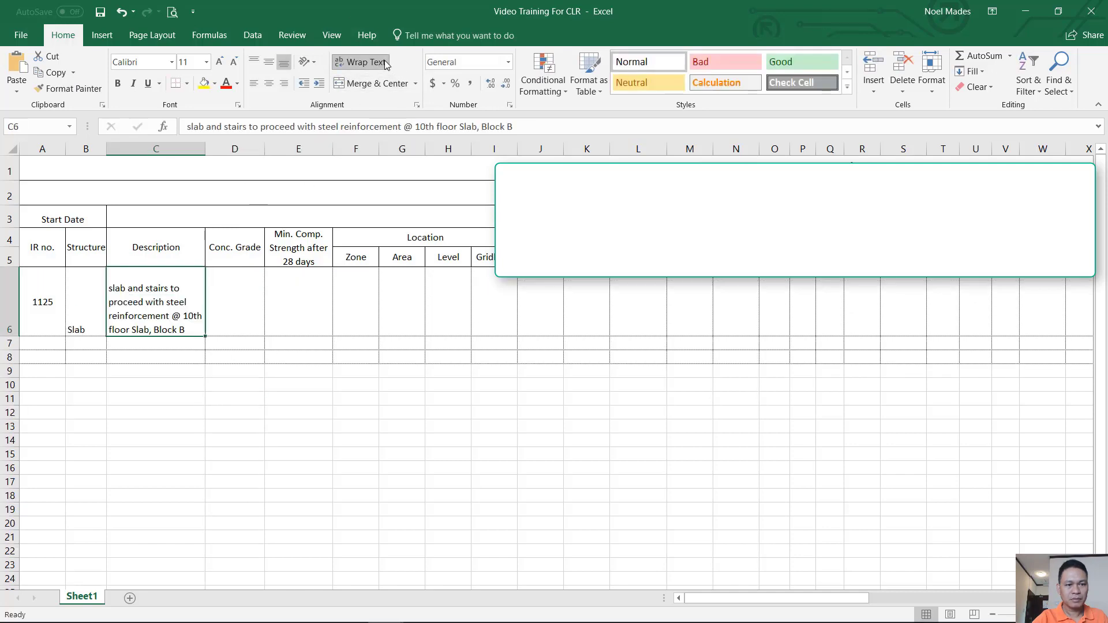
- Capitalise and trim the text to 'Slab and stairs @ 10th floor Slab, Block B'
double_click(143, 290)
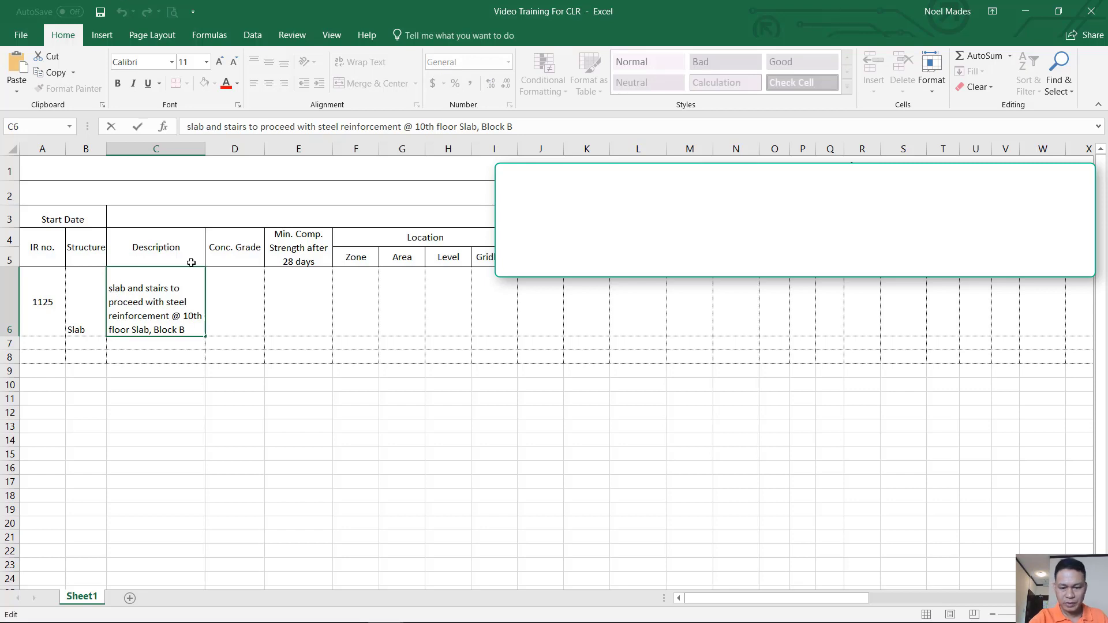
key(Delete)
text(S)
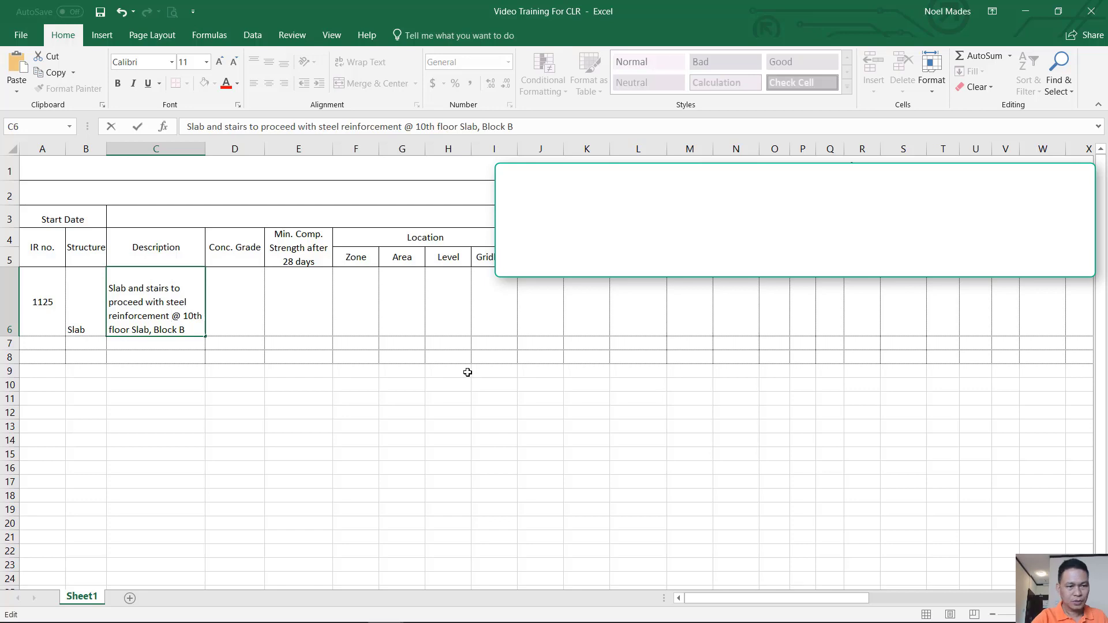
key(Delete)
key(BackSpace)
key(BackSpace)
key(BackSpace)
key(BackSpace)
key(BackSpace)
key(BackSpace)
key(BackSpace)
key(BackSpace)
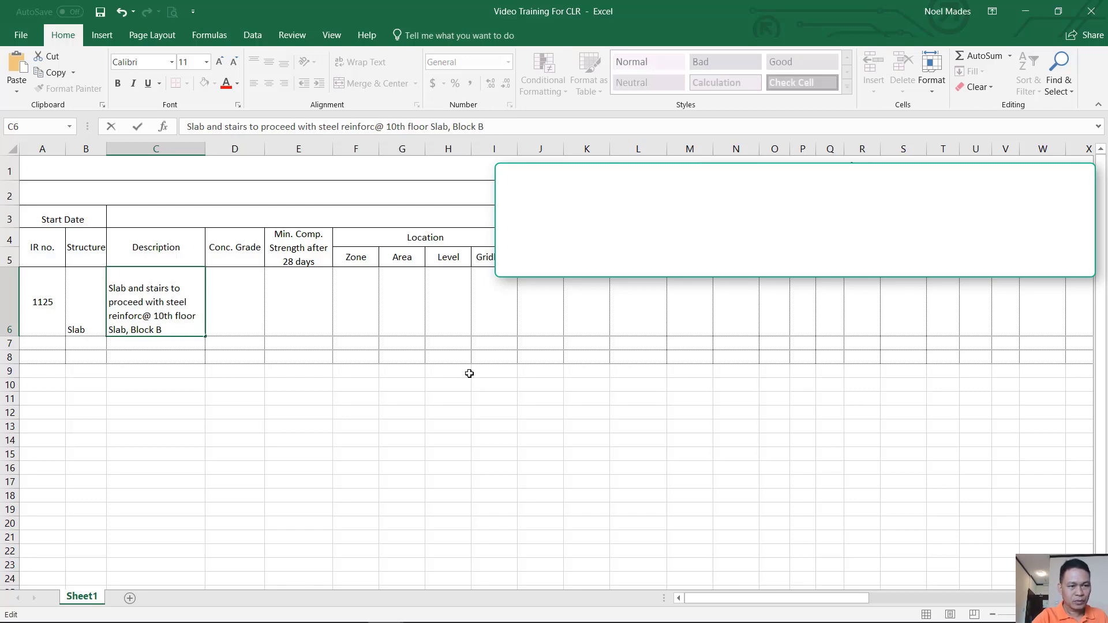
key(BackSpace)
key(BackSpace)
key(BackSpace)
key(BackSpace)
key(BackSpace)
key(BackSpace)
key(BackSpace)
key(BackSpace)
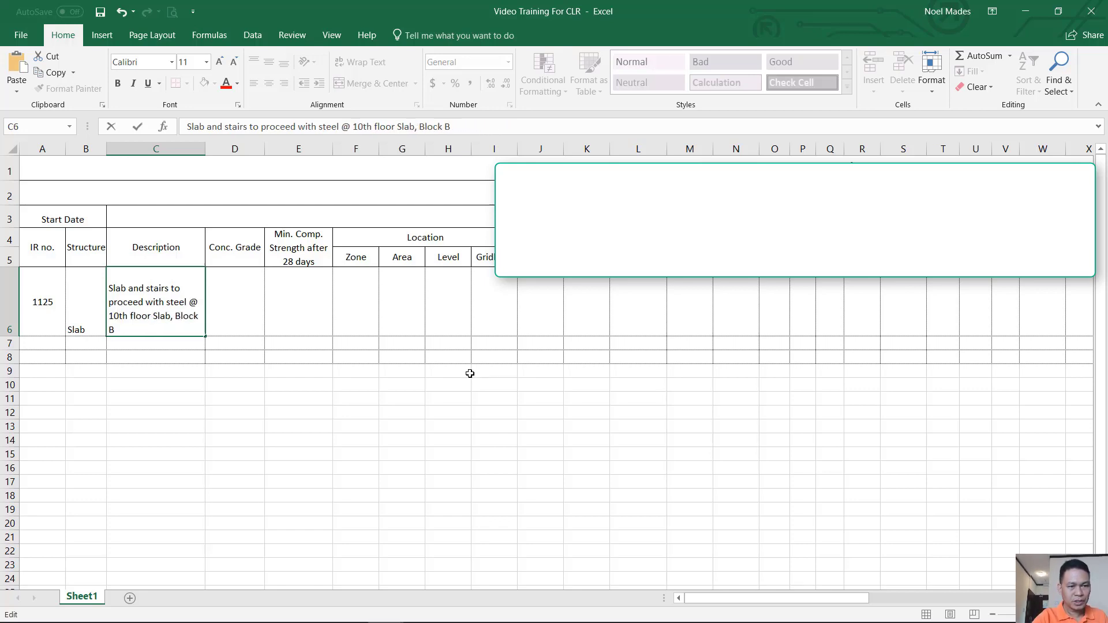
key(BackSpace)
key(BackSpace)
key(BackSpace)
key(BackSpace)
key(BackSpace)
key(BackSpace)
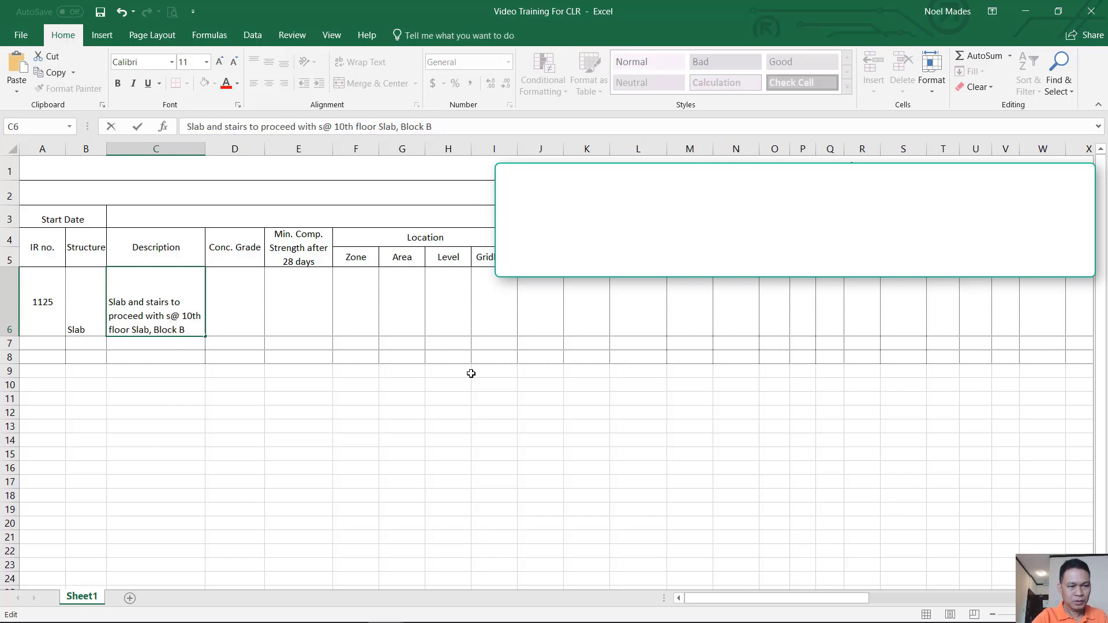
key(BackSpace)
key(BackSpace)
key(BackSpace)
key(BackSpace)
key(BackSpace)
key(BackSpace)
key(BackSpace)
key(BackSpace)
key(BackSpace)
key(BackSpace)
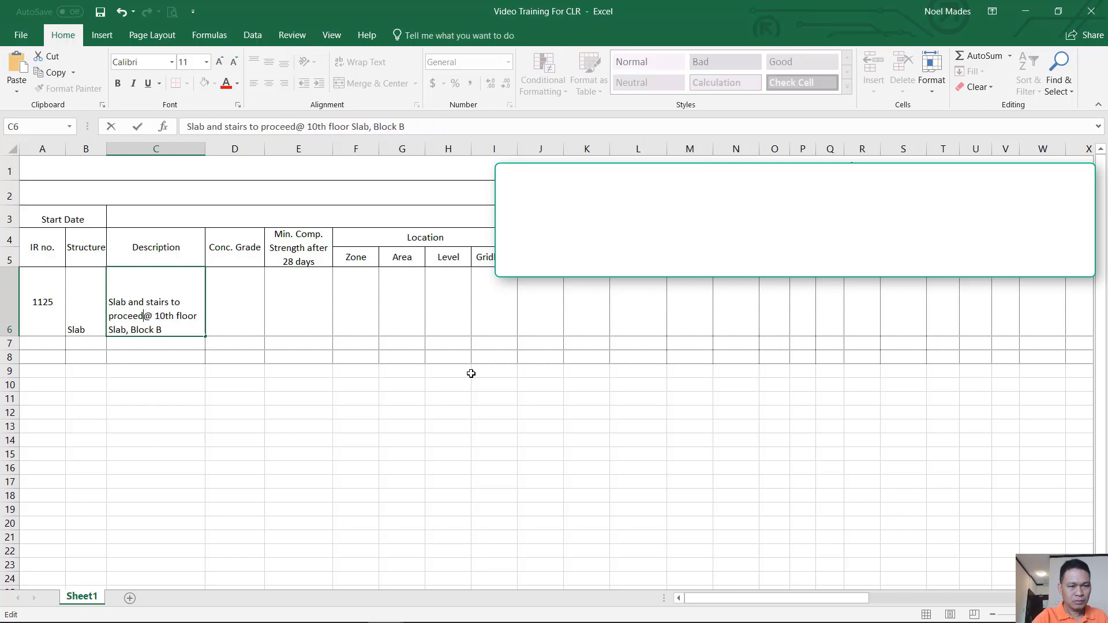
key(BackSpace)
key(BackSpace)
key(BackSpace)
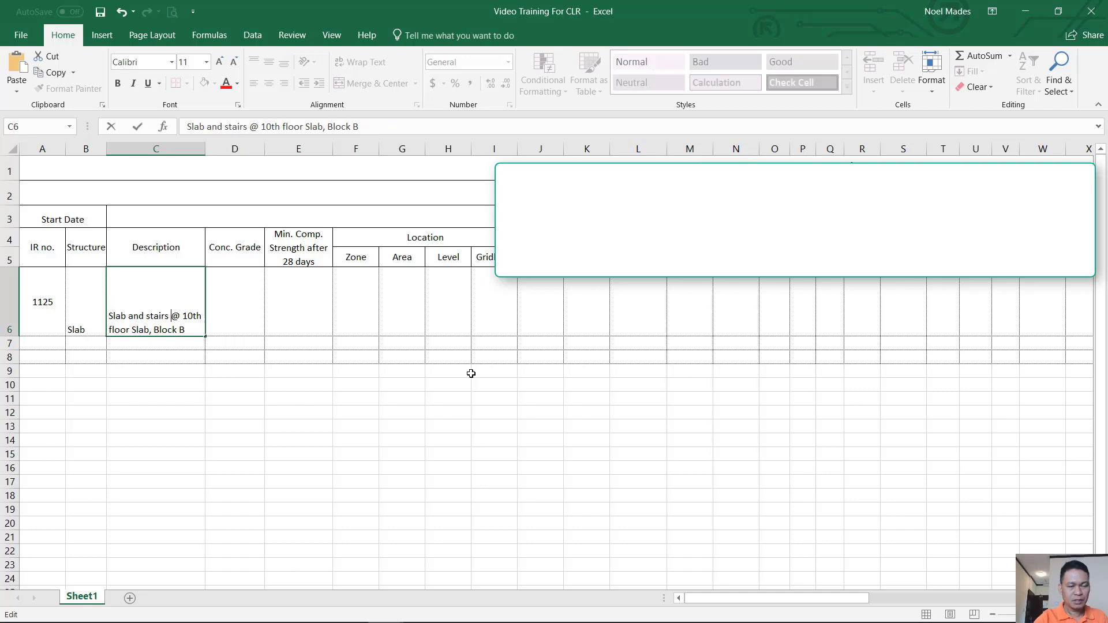
- Centre Slab in B6 horizontally and vertically, then select the concrete grade cell D6
click(335, 311)
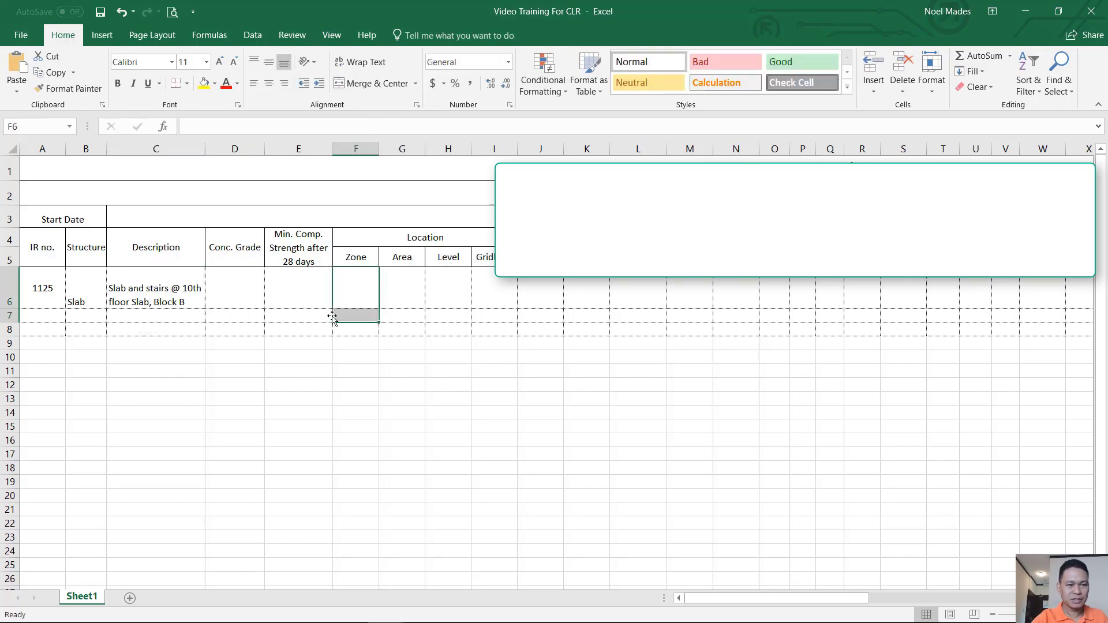
click(88, 291)
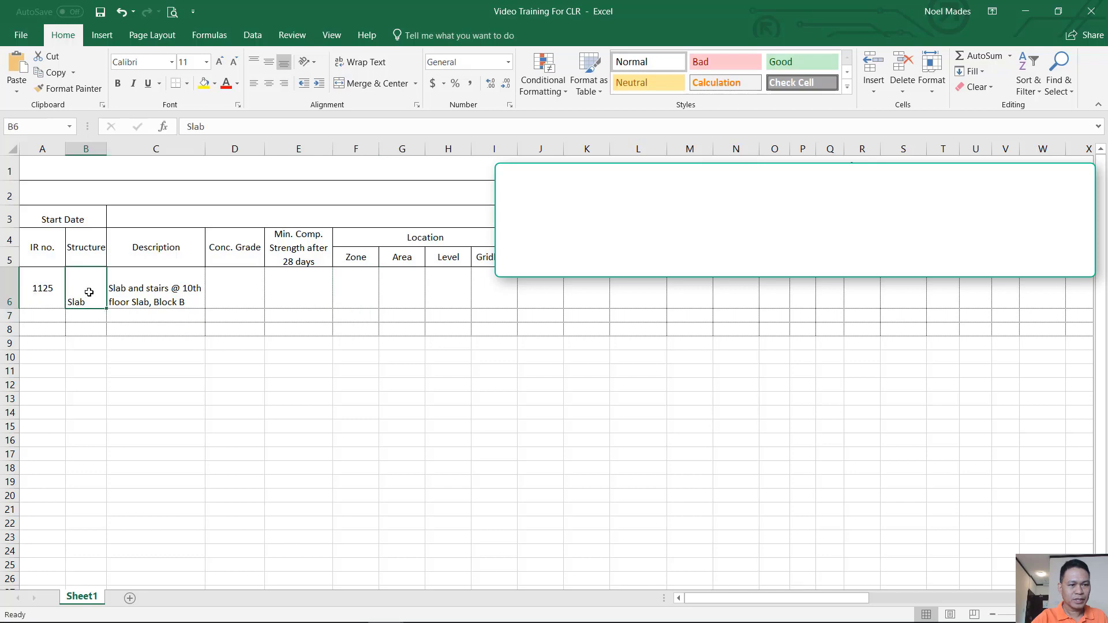
click(269, 83)
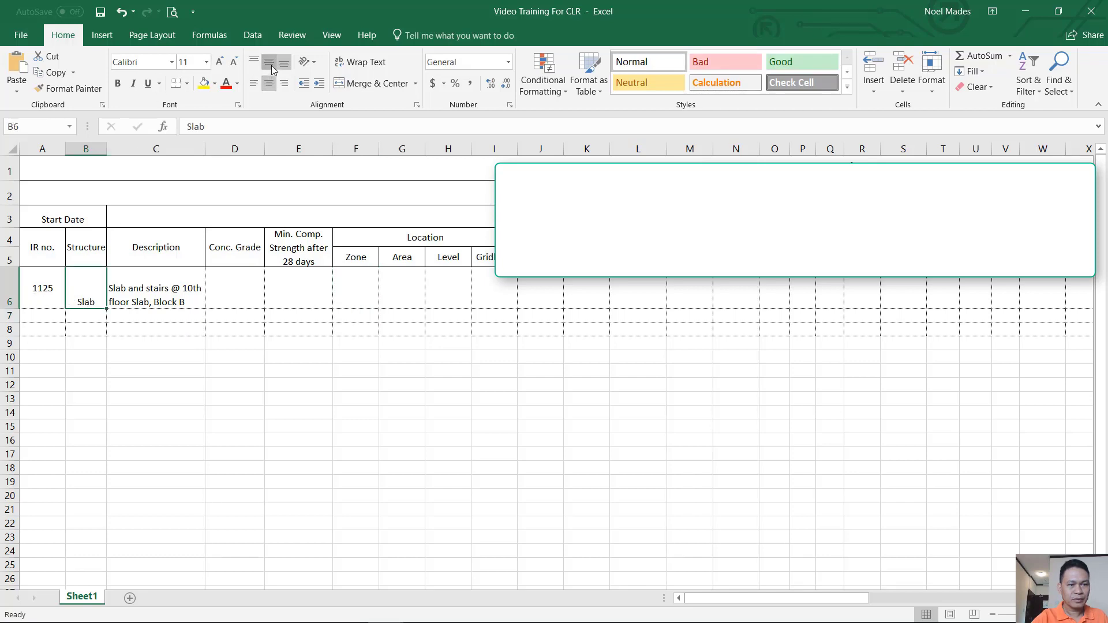
click(269, 62)
click(203, 313)
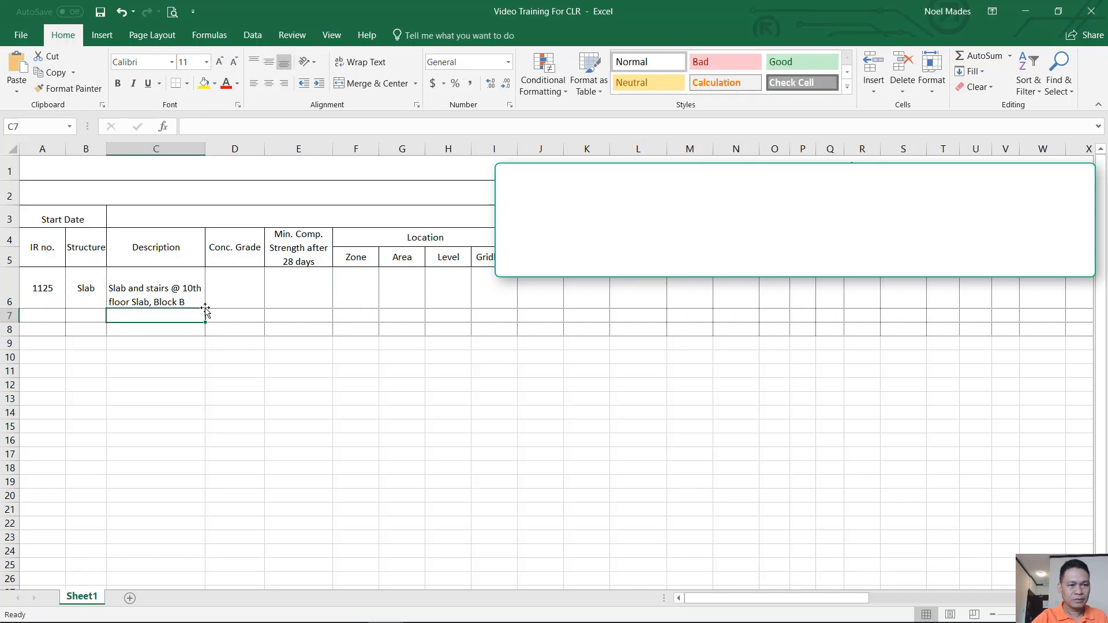
click(238, 301)
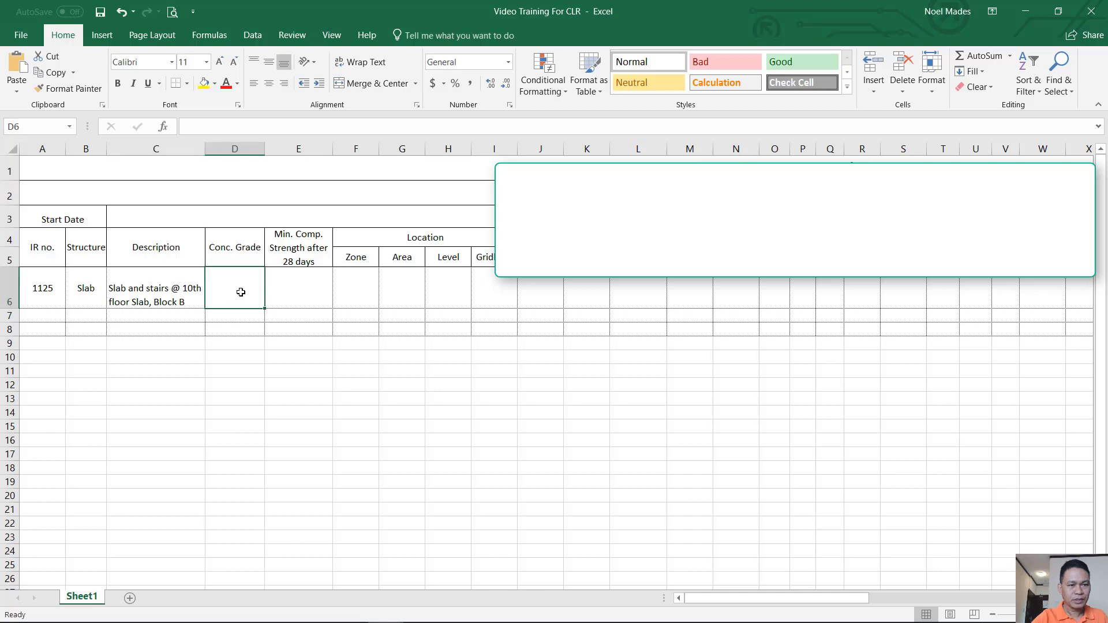
click(165, 300)
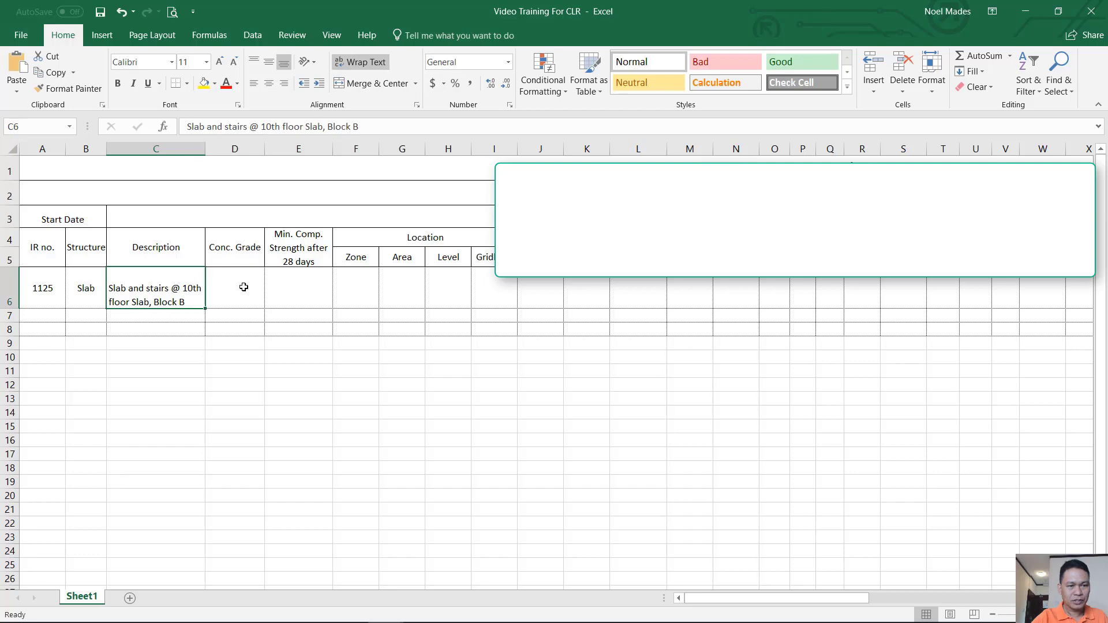
click(245, 288)
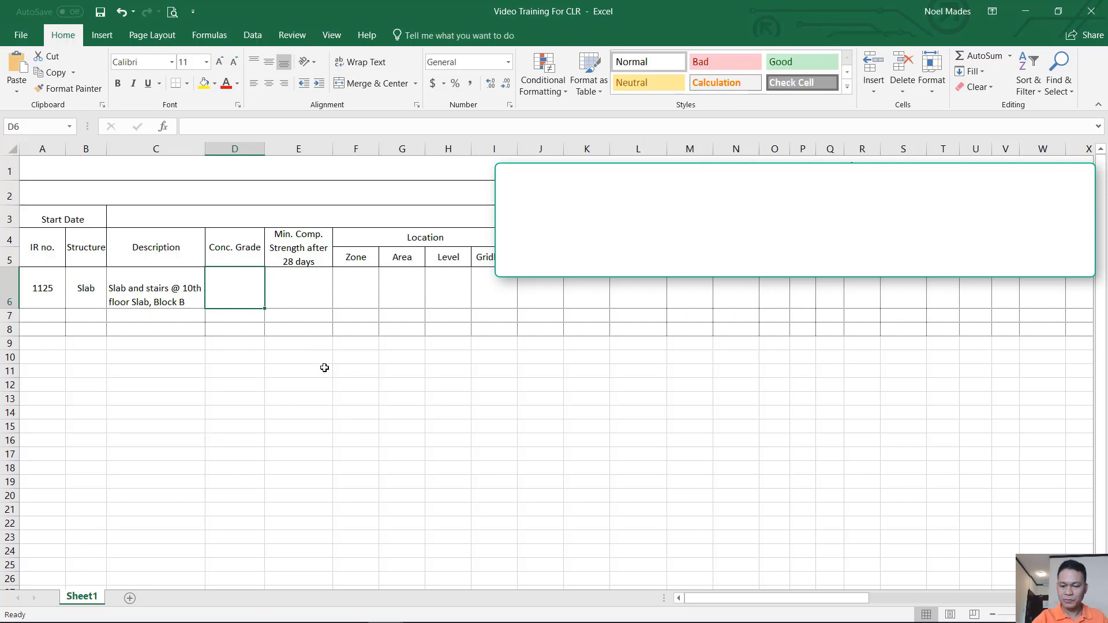
- Enter grade C48 in D6, wrapped and centred both ways, and narrow column D
text(C)
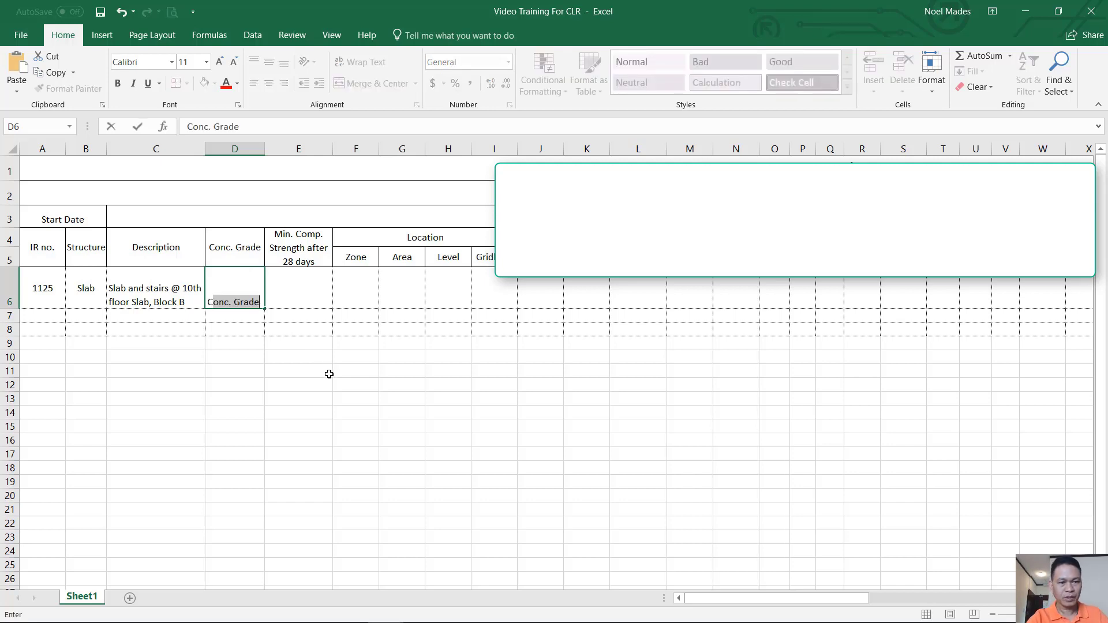
text(4)
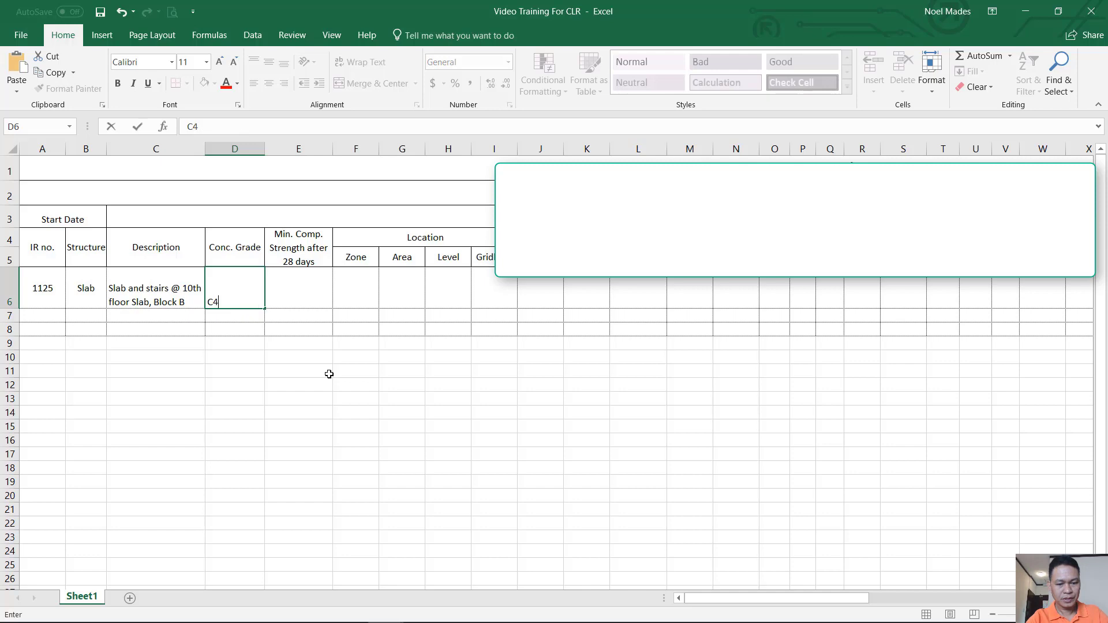
text(8)
key(Return)
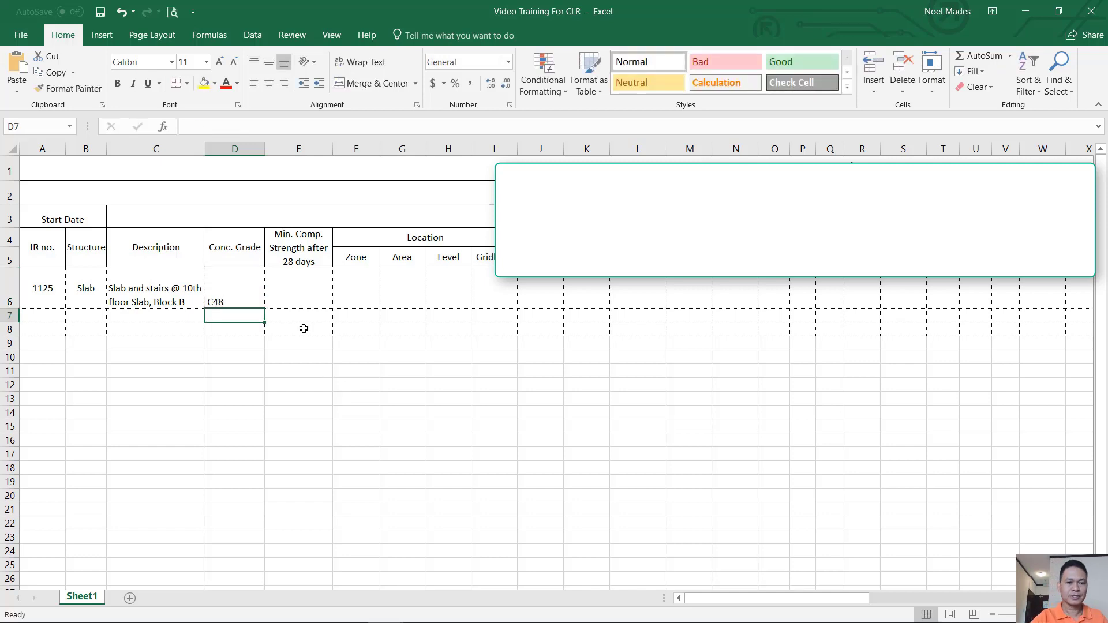
click(232, 288)
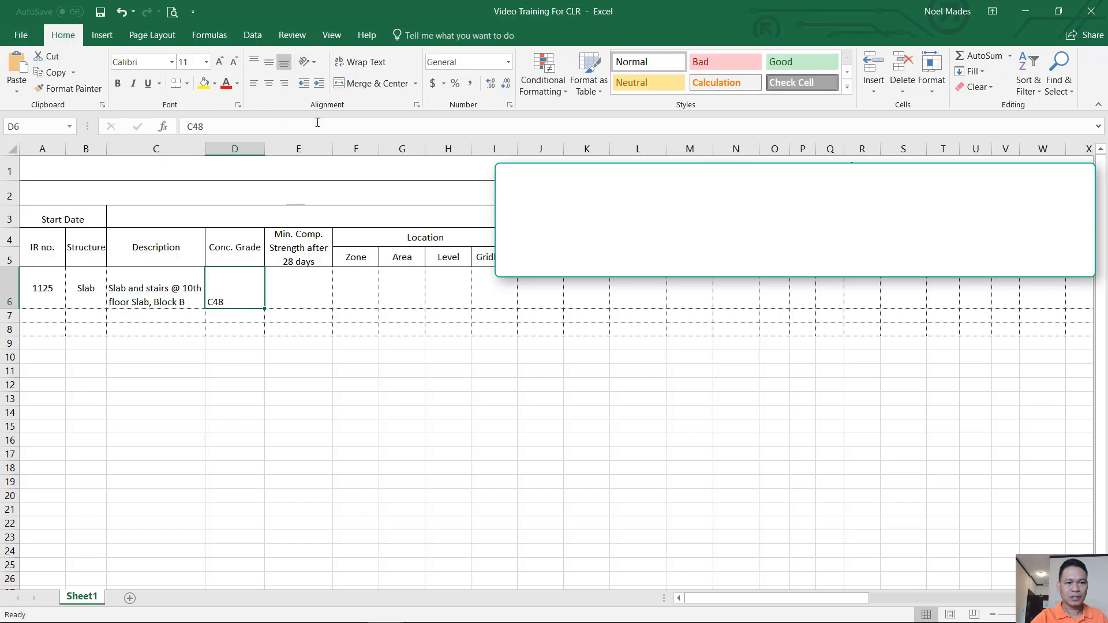
click(361, 64)
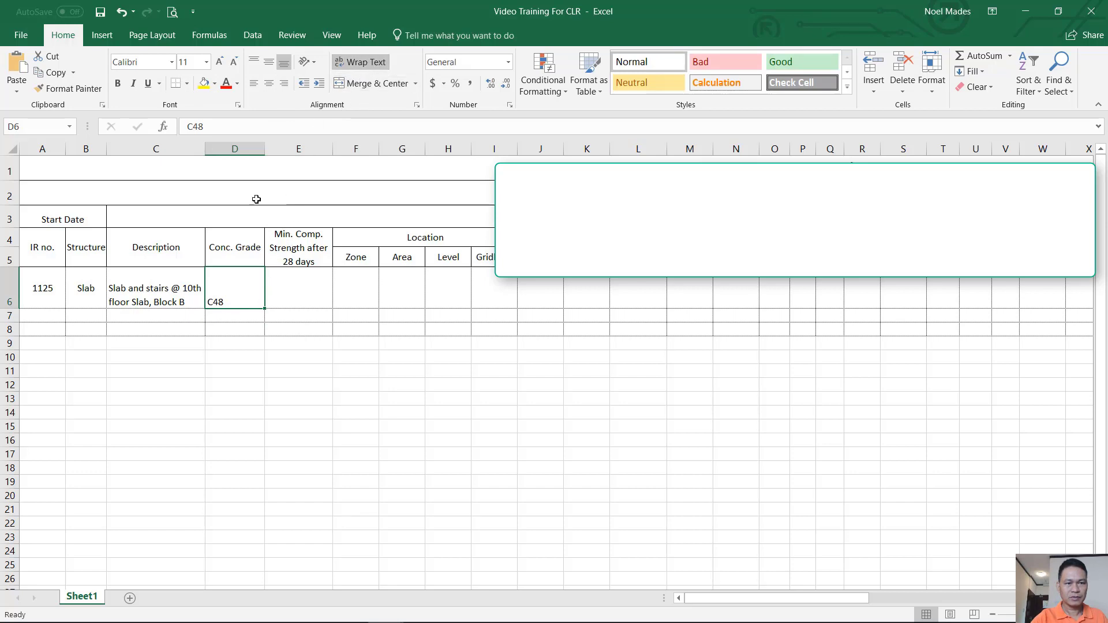
click(270, 84)
click(269, 61)
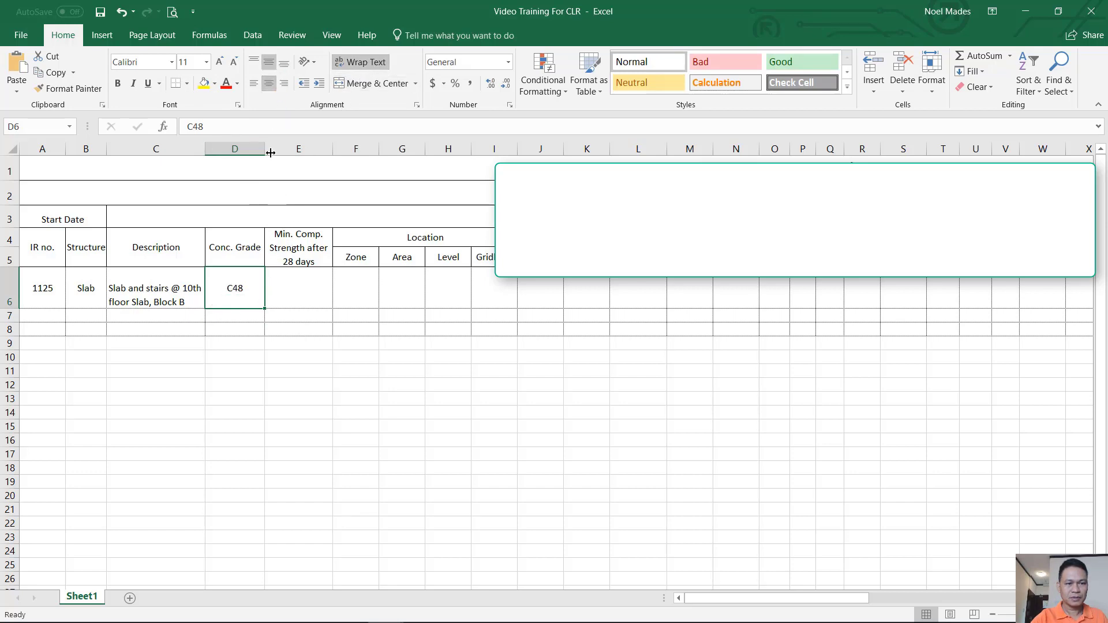
click(261, 241)
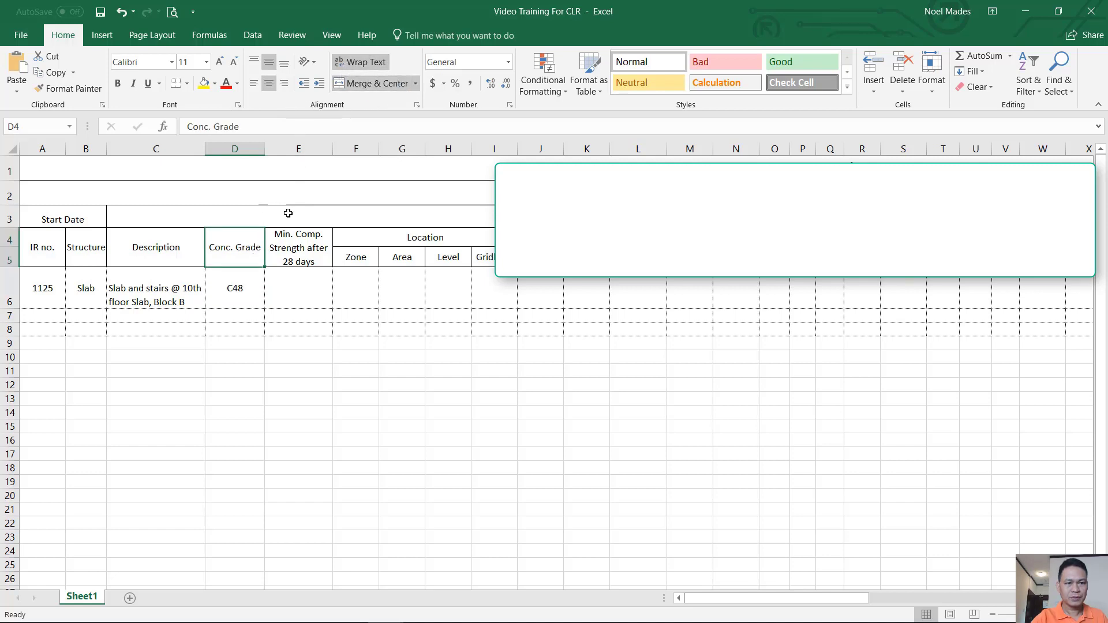
drag(264, 150, 245, 154)
- Enter minimum strength 48 in E6 and centre it horizontally and vertically
click(304, 291)
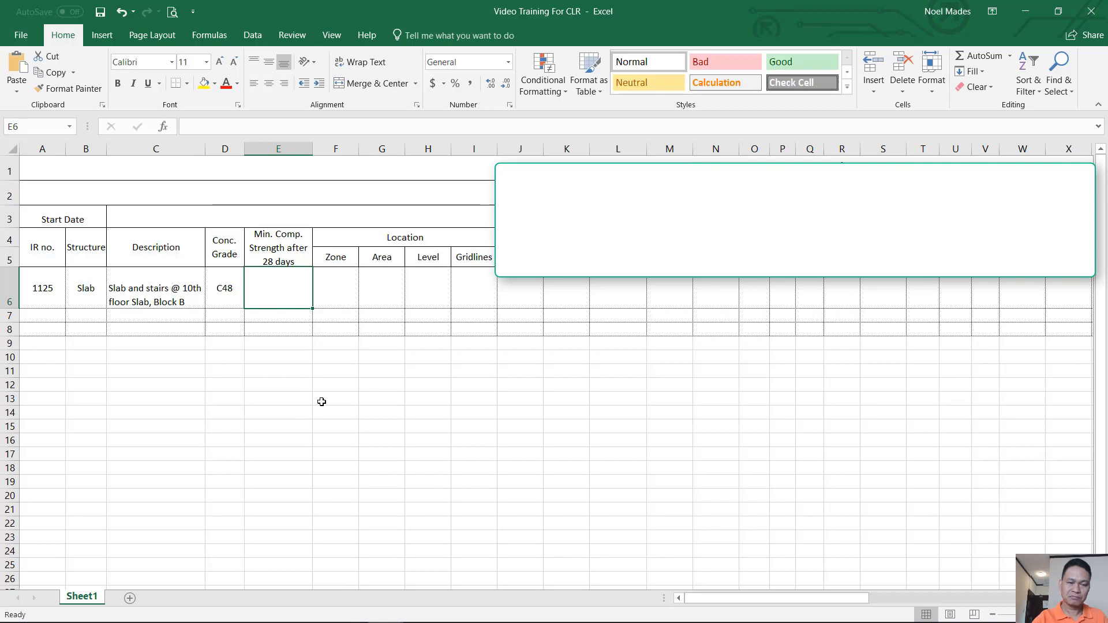
text(48)
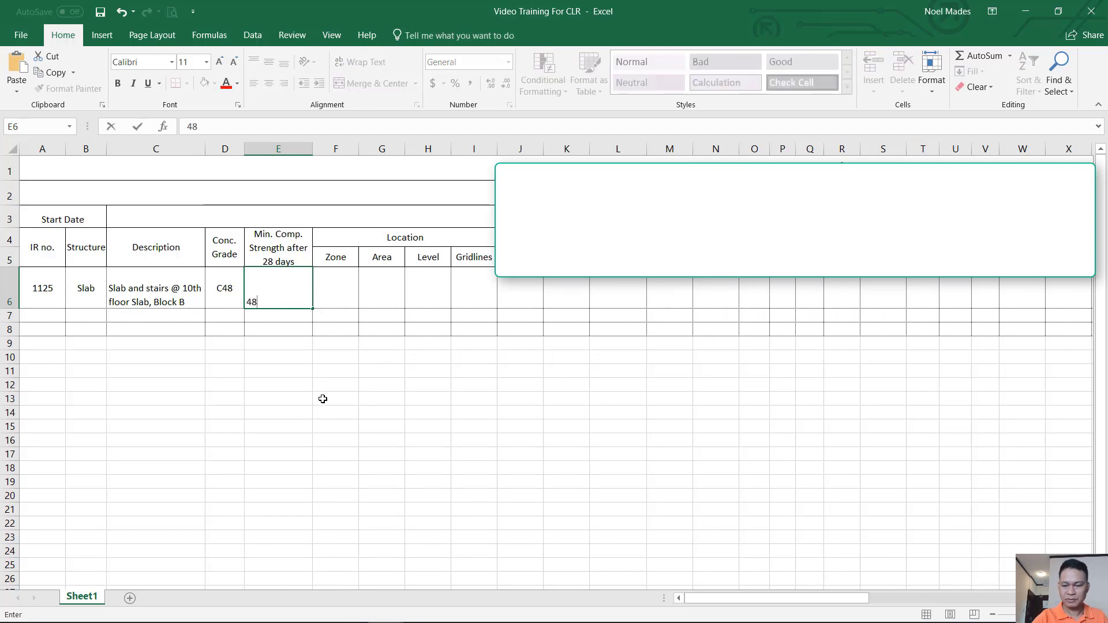
key(Return)
click(265, 294)
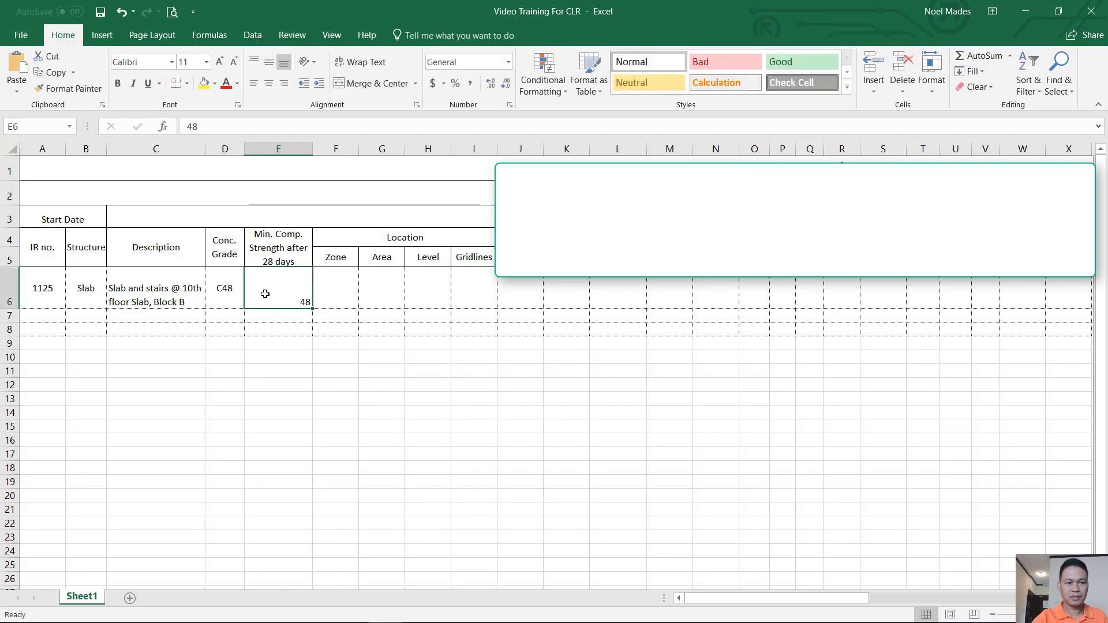
click(268, 83)
click(269, 63)
click(338, 284)
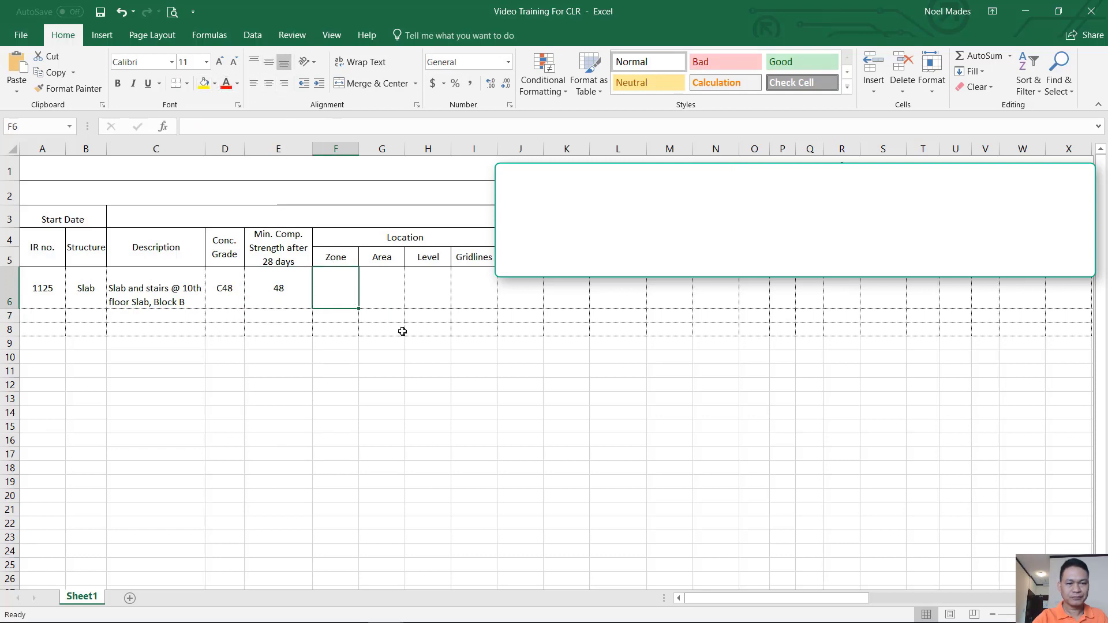